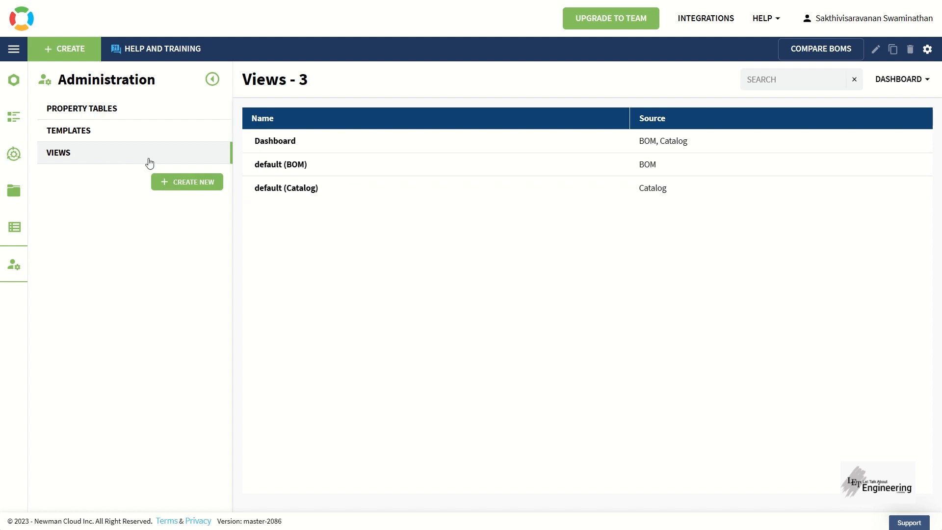
Step: Open the top-level BOM DEMO-Wireless Router-D3 as a single-level BOM
{"action": "left_click", "coordinate": [14, 81]}
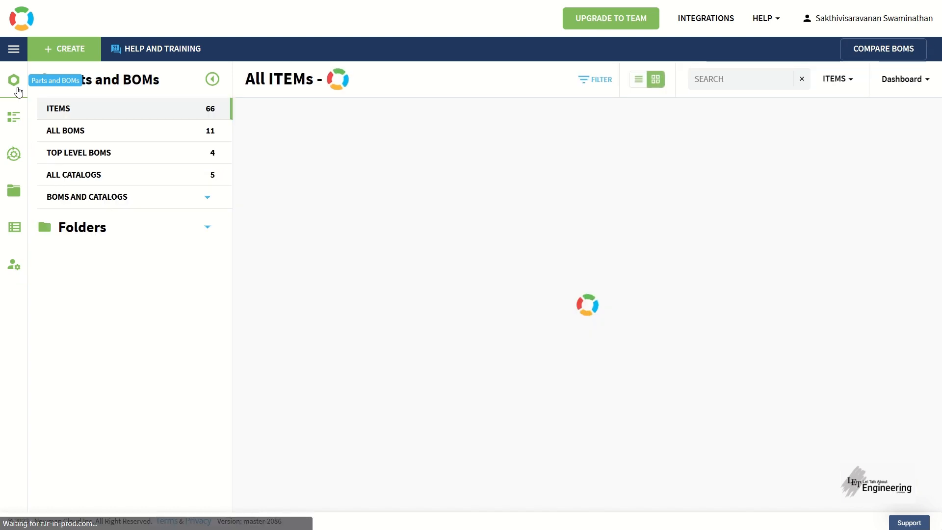
{"action": "left_click", "coordinate": [73, 154]}
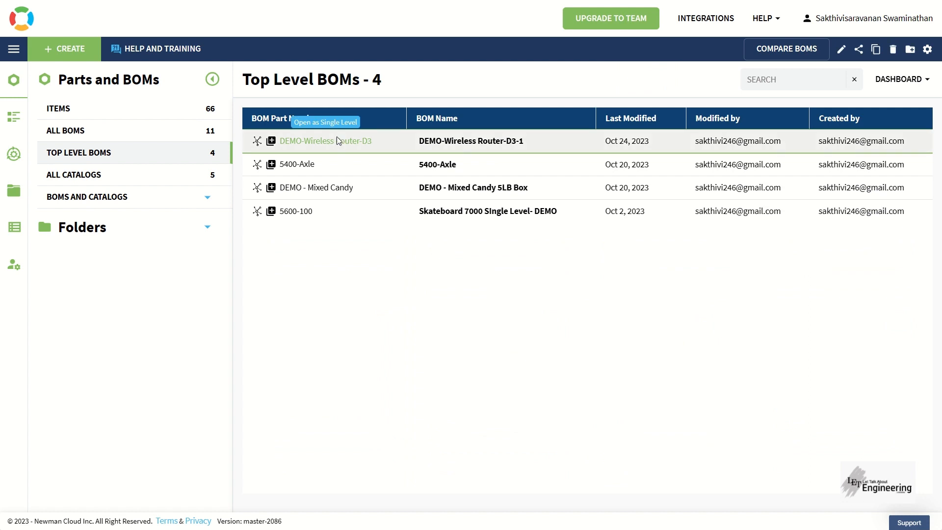
{"action": "left_click", "coordinate": [337, 140]}
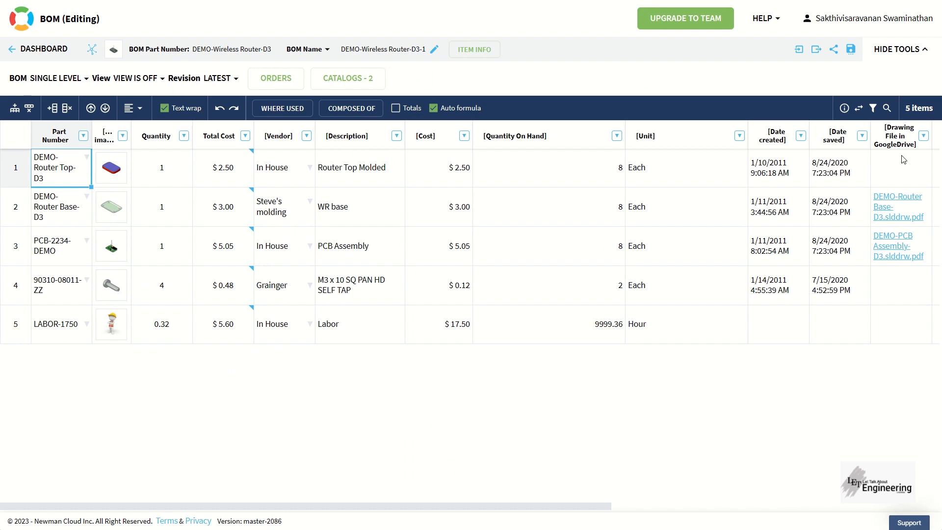
Step: Review all property columns of the DEMO-Wireless Router-D3 BOM with its view switched off
{"action": "left_click", "coordinate": [658, 506]}
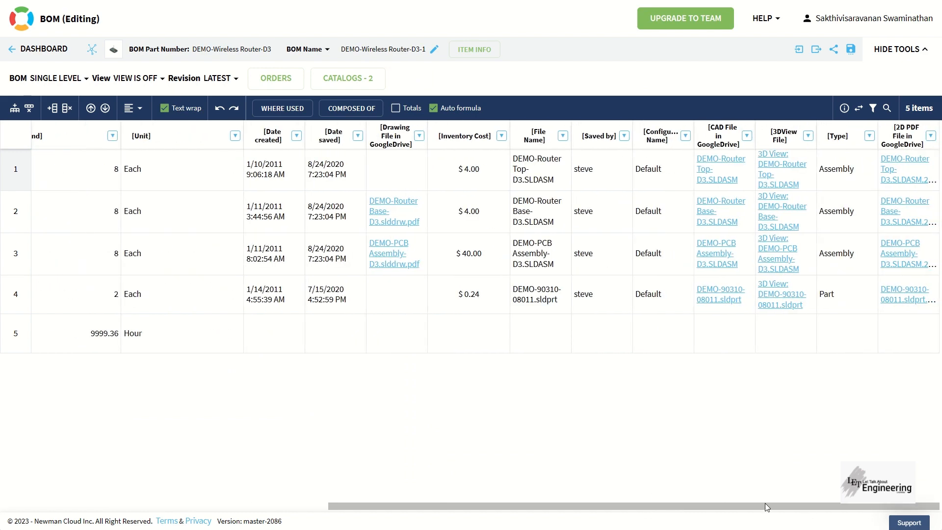
{"action": "left_click_drag", "start_coordinate": [764, 506], "coordinate": [400, 519]}
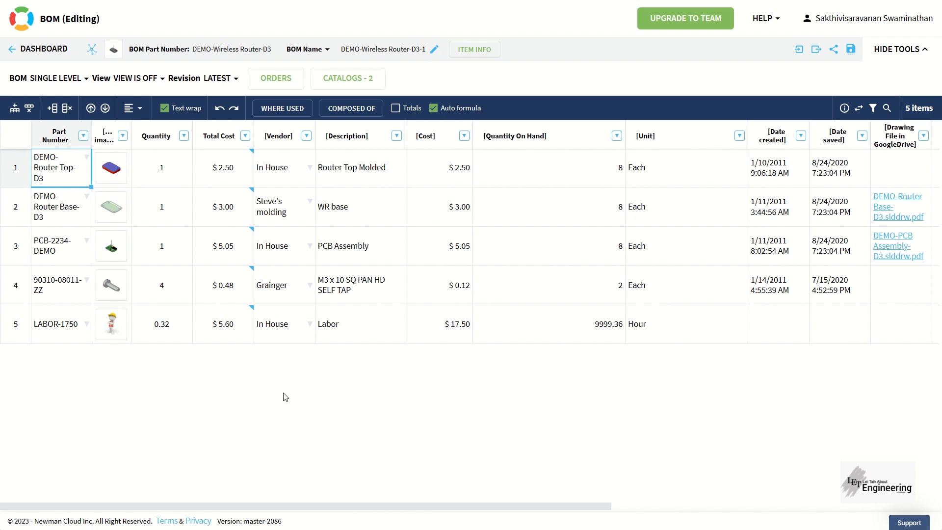
{"action": "left_click", "coordinate": [616, 507]}
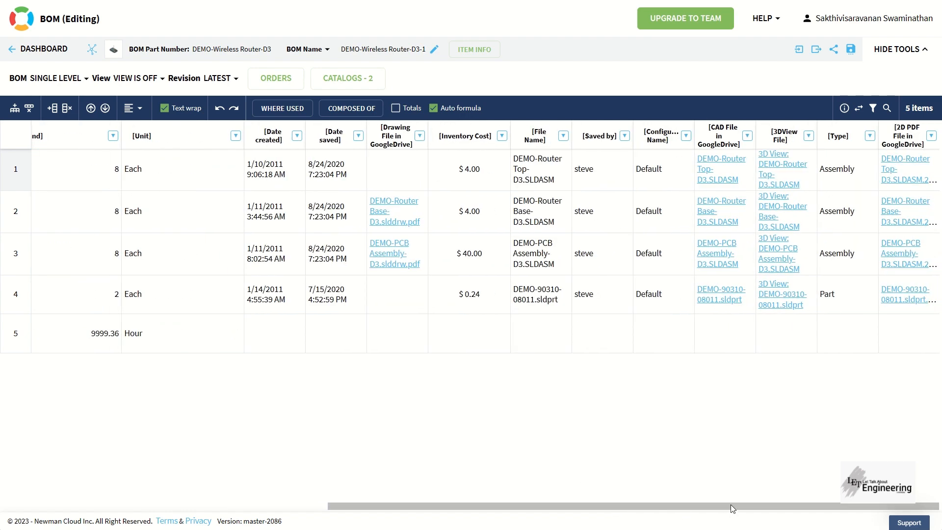
{"action": "left_click_drag", "start_coordinate": [731, 504], "coordinate": [325, 467]}
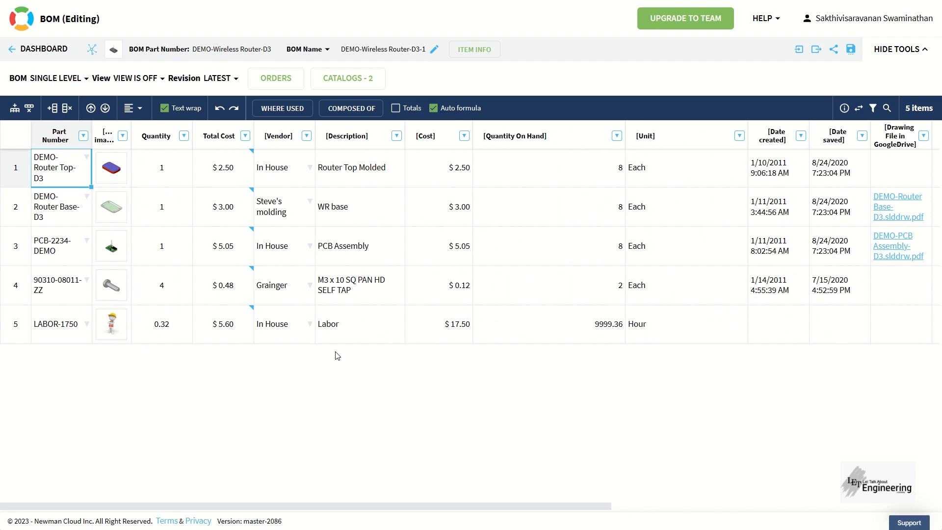
Step: Show the BOM in the Dashboard view and switch it to the default (BOM) view to compare their columns
{"action": "left_click", "coordinate": [149, 79]}
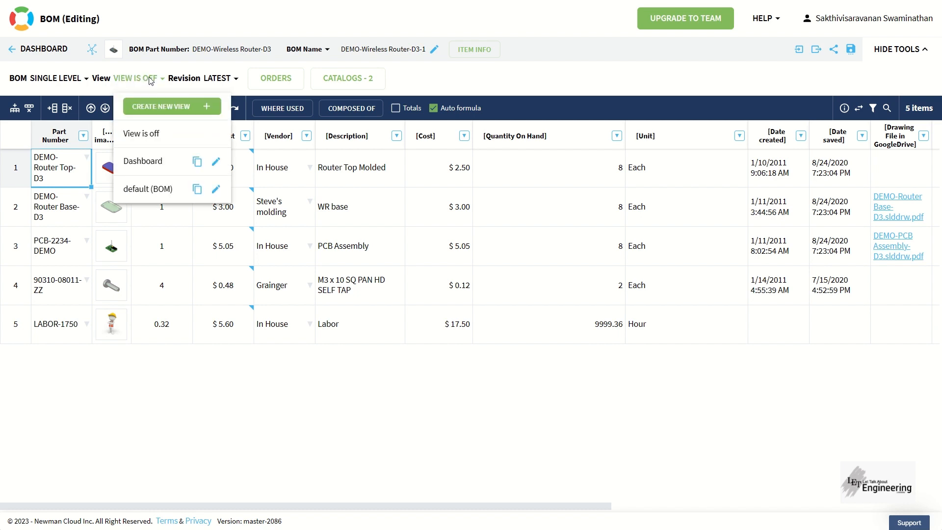
{"action": "left_click", "coordinate": [175, 171]}
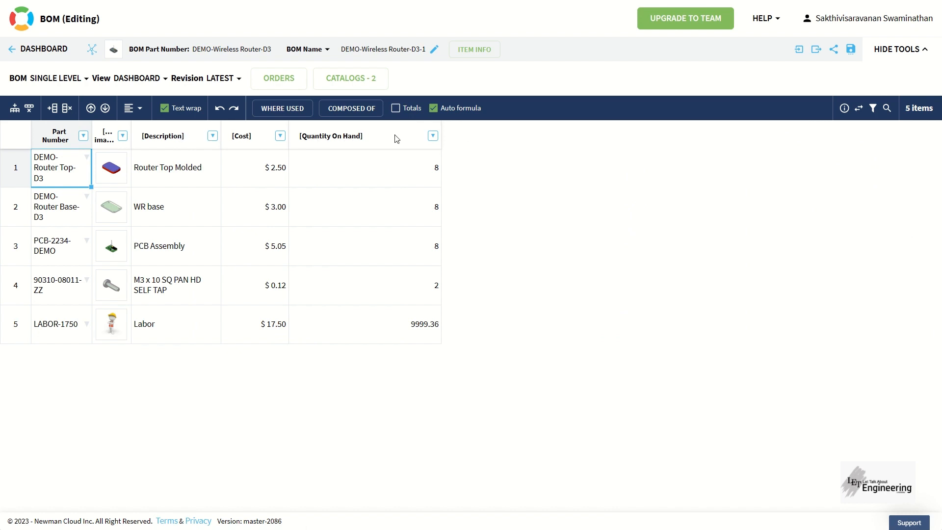
{"action": "left_click", "coordinate": [155, 83]}
{"action": "left_click", "coordinate": [169, 186]}
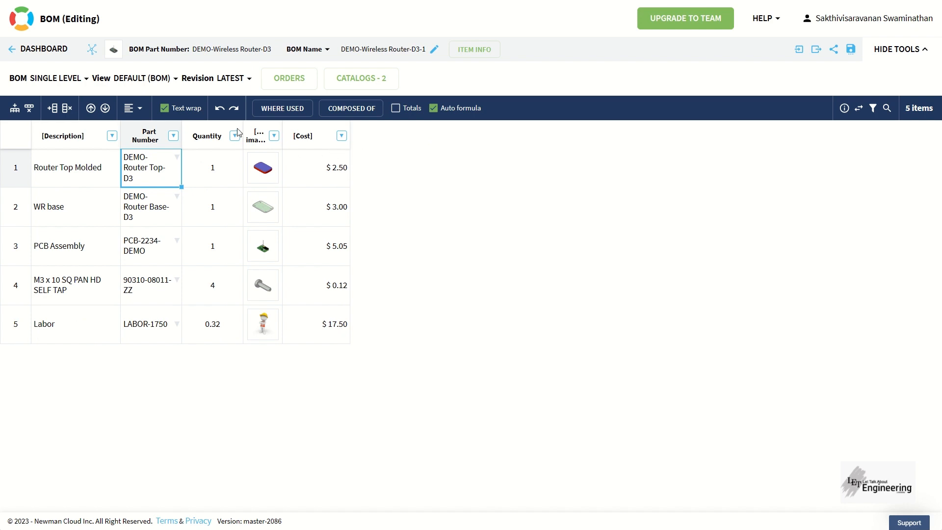
{"action": "left_click", "coordinate": [153, 78]}
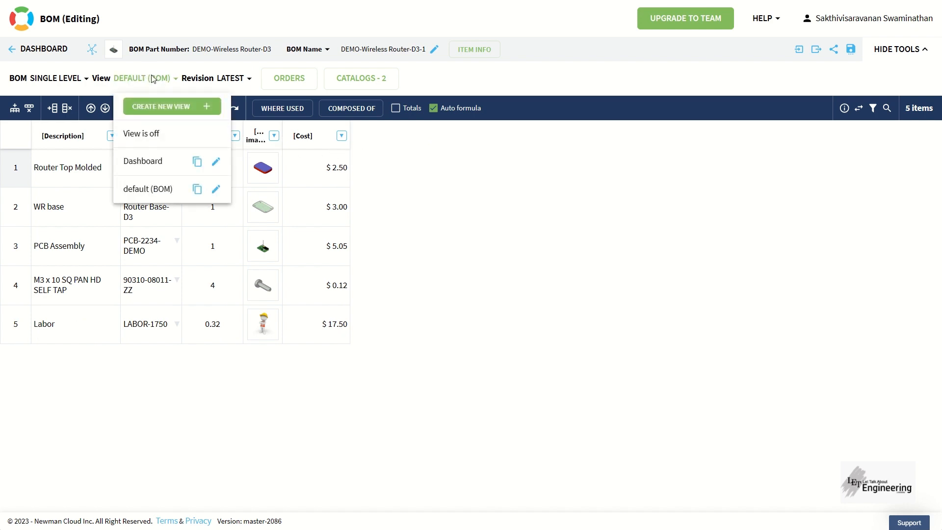
{"action": "left_click", "coordinate": [153, 79]}
{"action": "left_click", "coordinate": [152, 78]}
{"action": "left_click", "coordinate": [550, 273]}
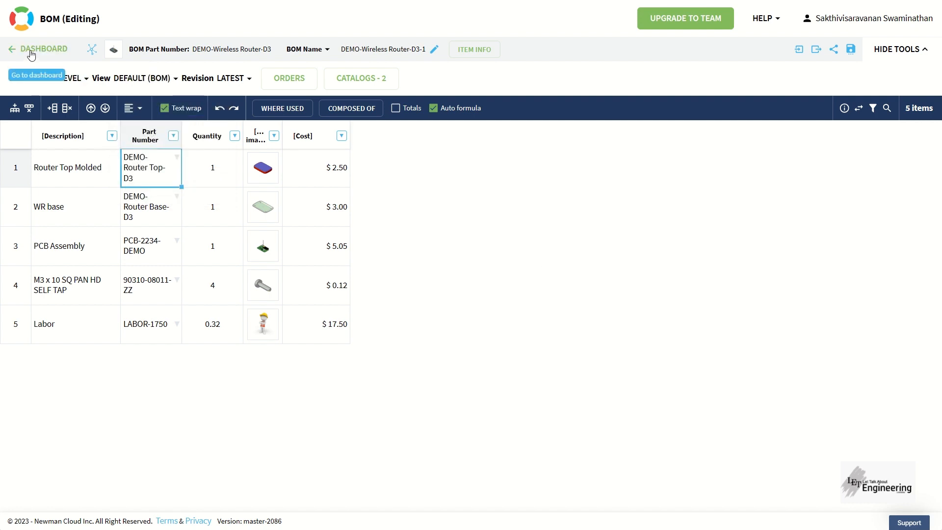
Step: Return to the dashboard and open the list of views in Administration
{"action": "left_click", "coordinate": [31, 55]}
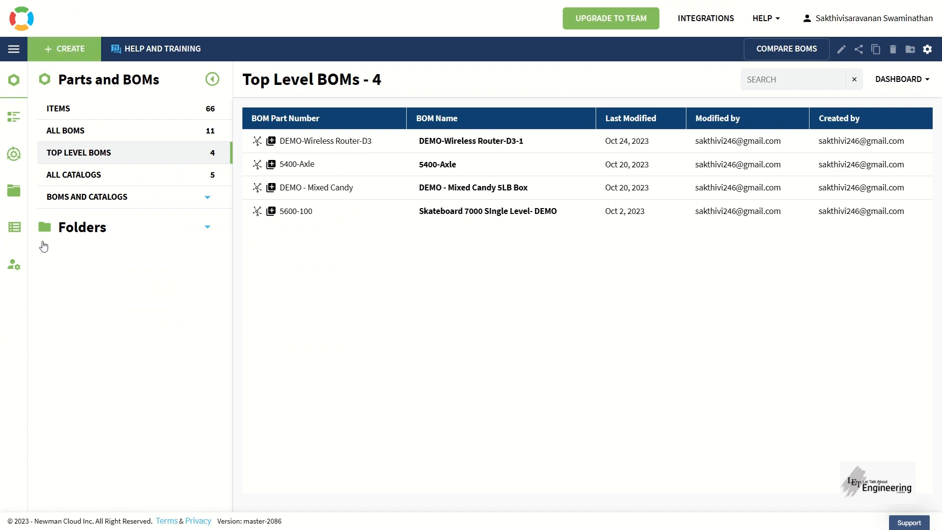
{"action": "left_click", "coordinate": [7, 273]}
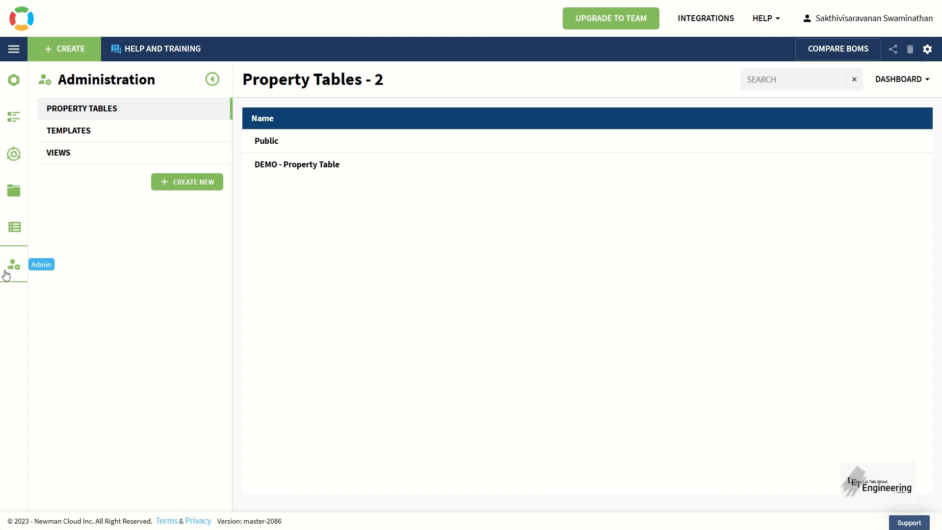
{"action": "left_click", "coordinate": [59, 162]}
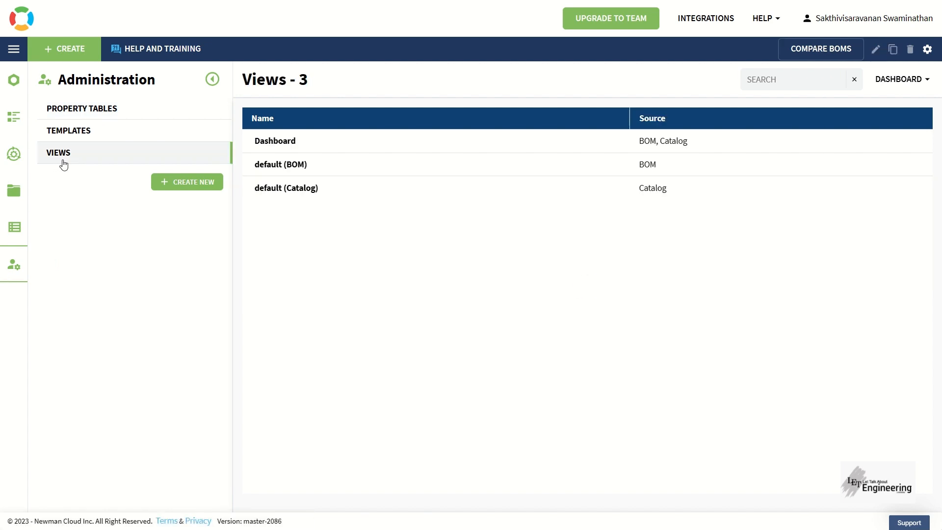
Step: Create a new view named Example_1 for both Bill of Materials and Catalog
{"action": "left_click", "coordinate": [183, 189]}
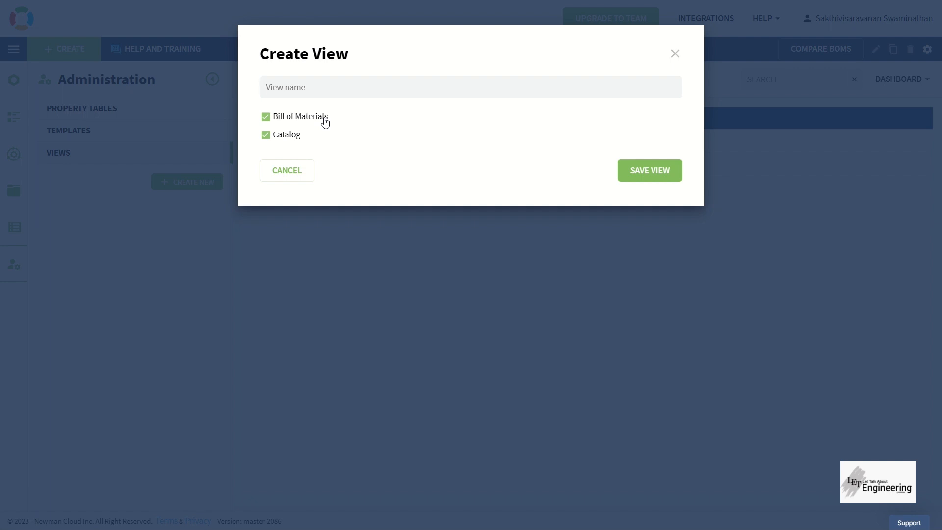
{"action": "type", "text": "Example_1"}
{"action": "left_click", "coordinate": [653, 172]}
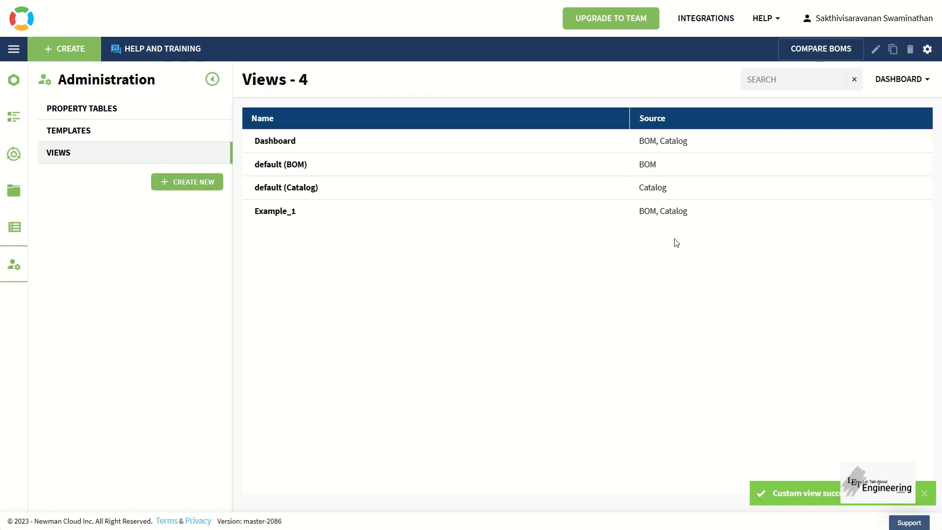
Step: Open the configuration of the Example_1 view and set its view control to Read Only Data
{"action": "left_click", "coordinate": [286, 217]}
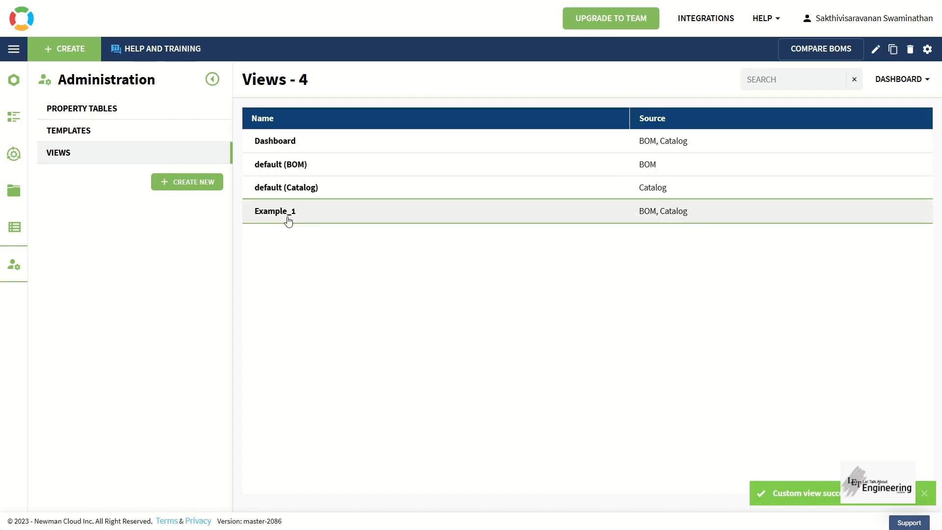
{"action": "double_click", "coordinate": [285, 217]}
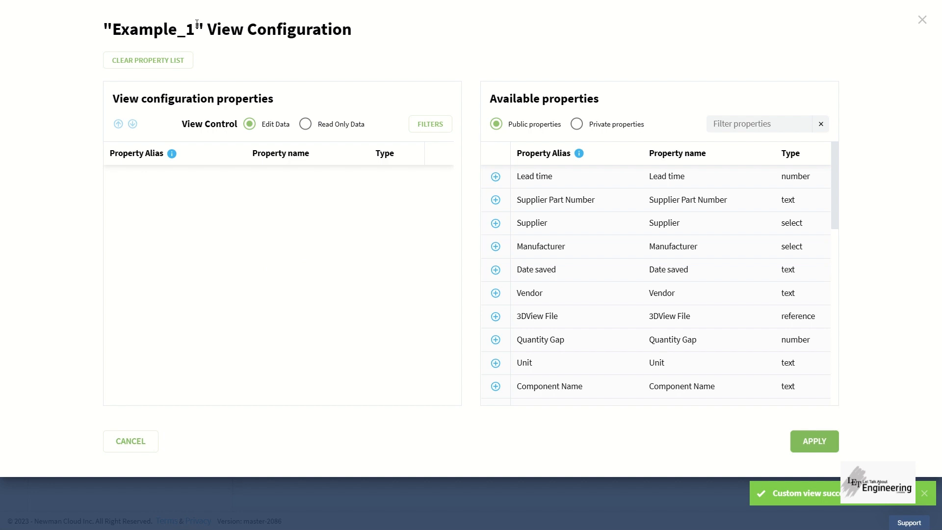
{"action": "left_click_drag", "start_coordinate": [208, 24], "coordinate": [368, 30]}
{"action": "left_click", "coordinate": [508, 55]}
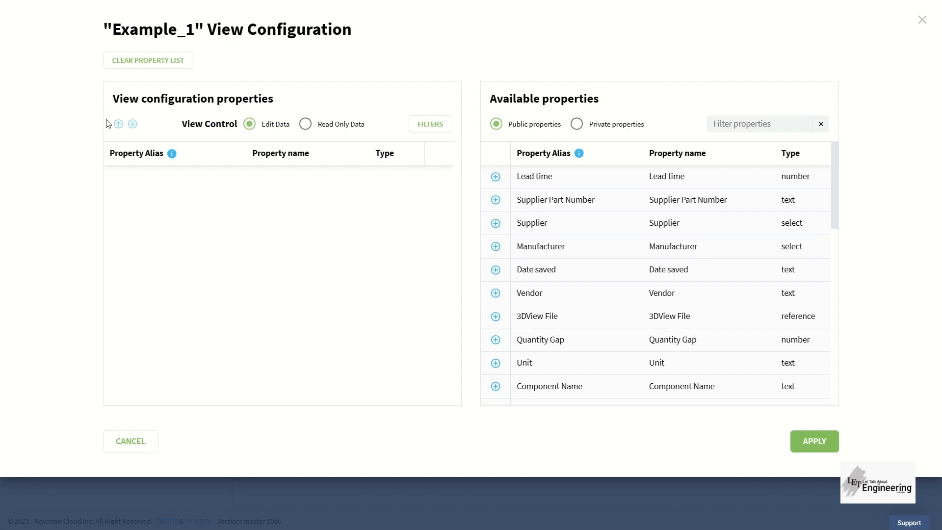
{"action": "left_click_drag", "start_coordinate": [107, 120], "coordinate": [149, 134]}
{"action": "left_click", "coordinate": [162, 210]}
{"action": "left_click_drag", "start_coordinate": [268, 127], "coordinate": [375, 128]}
{"action": "left_click", "coordinate": [377, 130]}
{"action": "left_click", "coordinate": [363, 130]}
Step: Examine the public and private properties available for the Example_1 view
{"action": "left_click_drag", "start_coordinate": [491, 102], "coordinate": [637, 101]}
{"action": "left_click", "coordinate": [637, 101]}
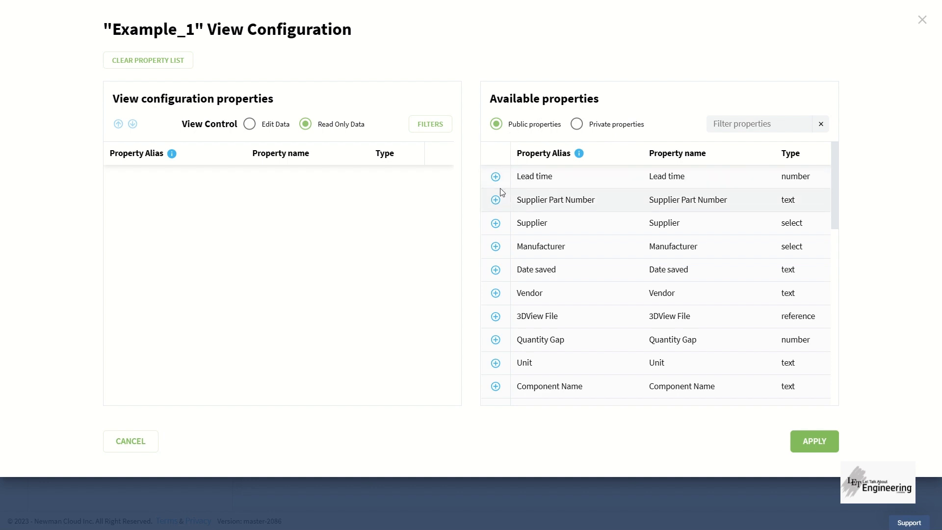
{"action": "scroll", "coordinate": [526, 261], "scroll_direction": "down", "scroll_amount": 10}
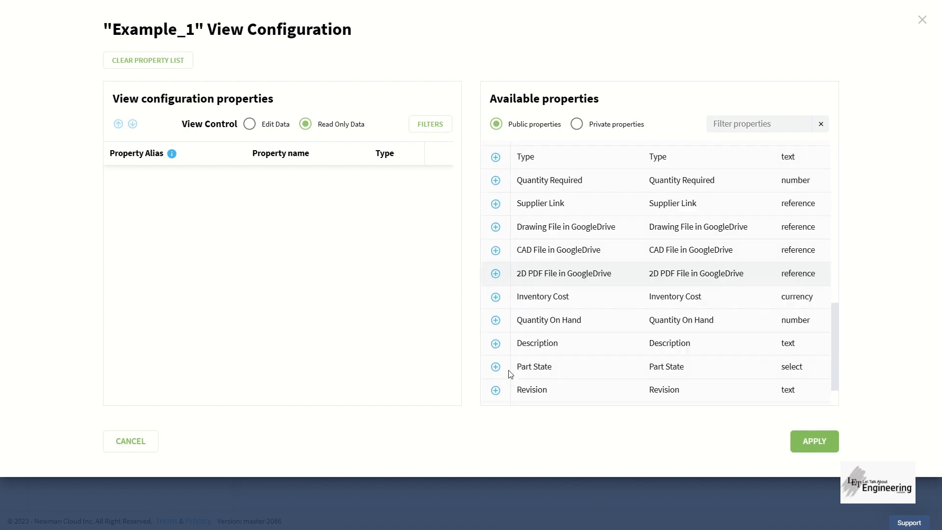
{"action": "scroll", "coordinate": [568, 374], "scroll_direction": "up", "scroll_amount": 10}
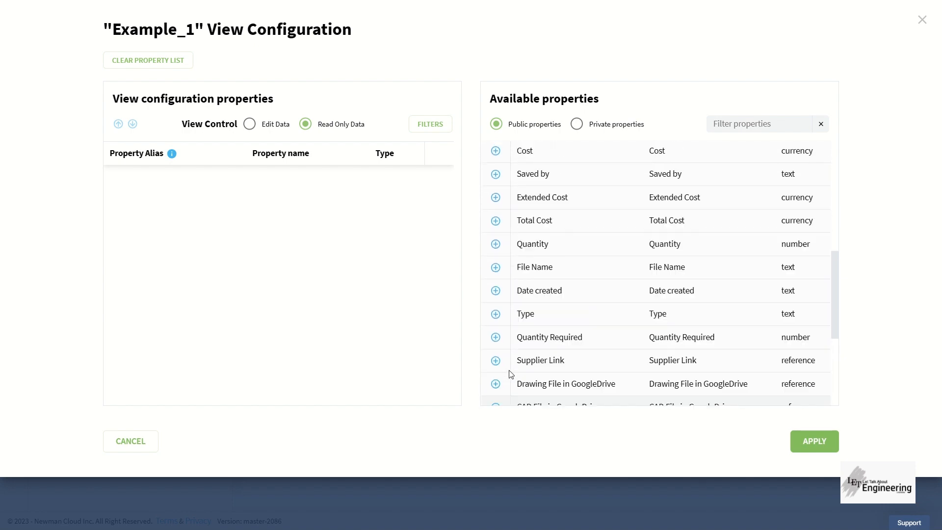
{"action": "left_click", "coordinate": [616, 124]}
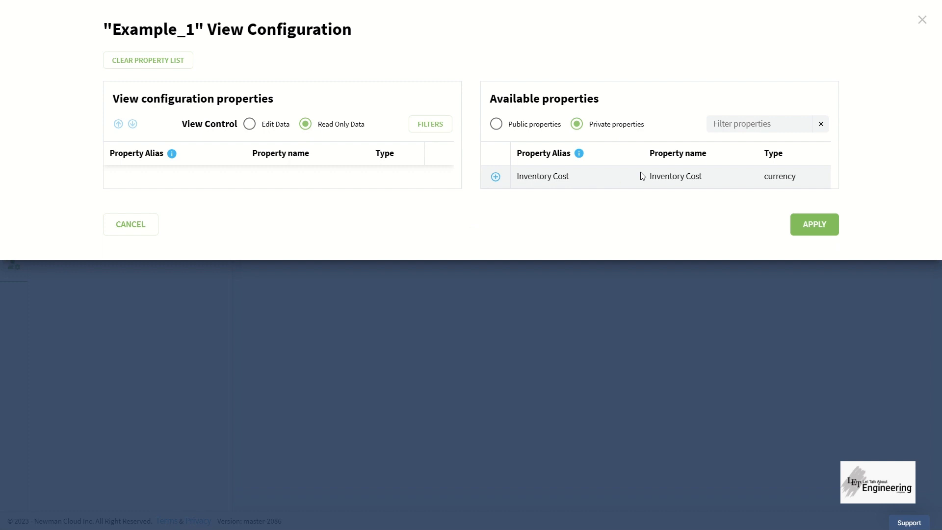
{"action": "left_click", "coordinate": [526, 128]}
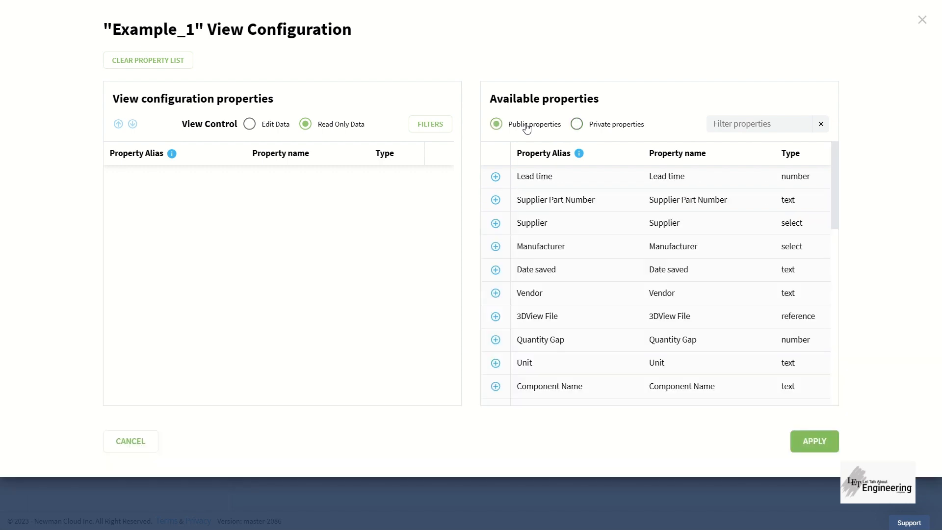
{"action": "scroll", "coordinate": [551, 229], "scroll_direction": "down", "scroll_amount": 6}
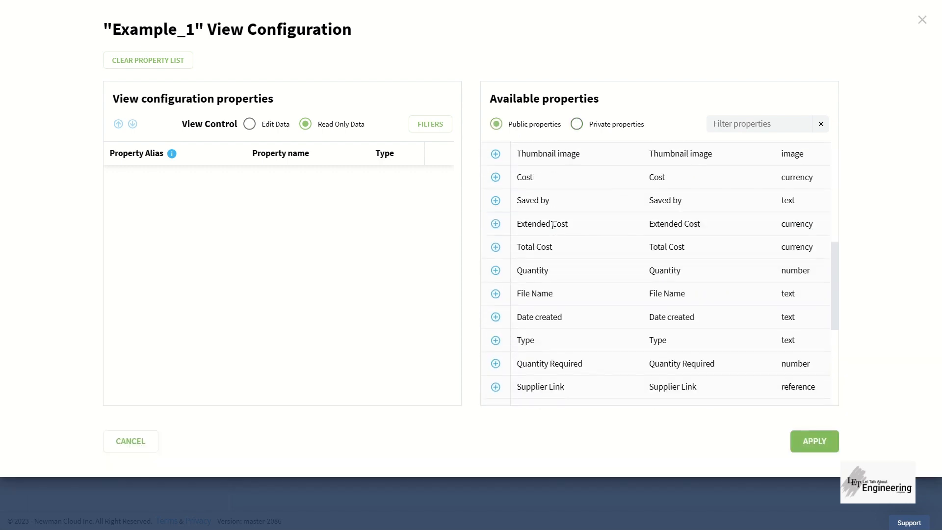
{"action": "scroll", "coordinate": [553, 225], "scroll_direction": "down", "scroll_amount": 2}
{"action": "scroll", "coordinate": [552, 224], "scroll_direction": "down", "scroll_amount": 3}
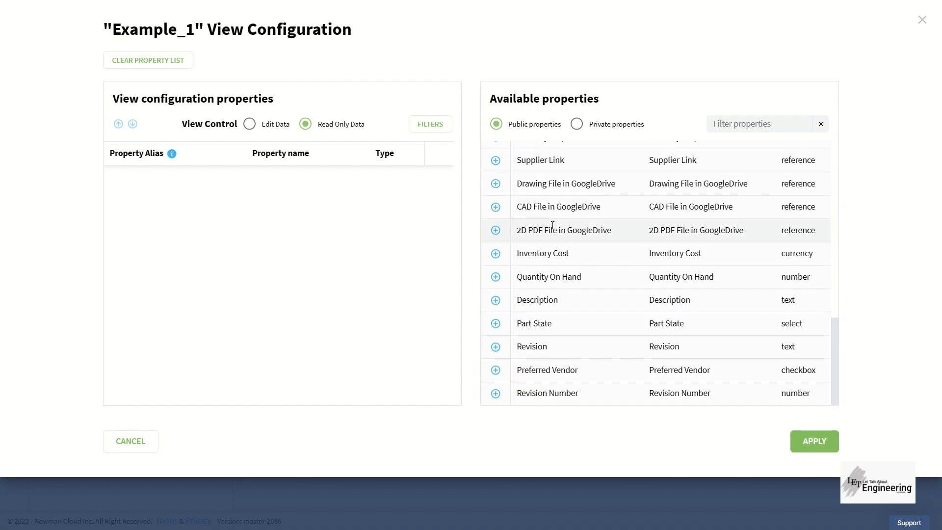
{"action": "scroll", "coordinate": [552, 229], "scroll_direction": "up", "scroll_amount": 10}
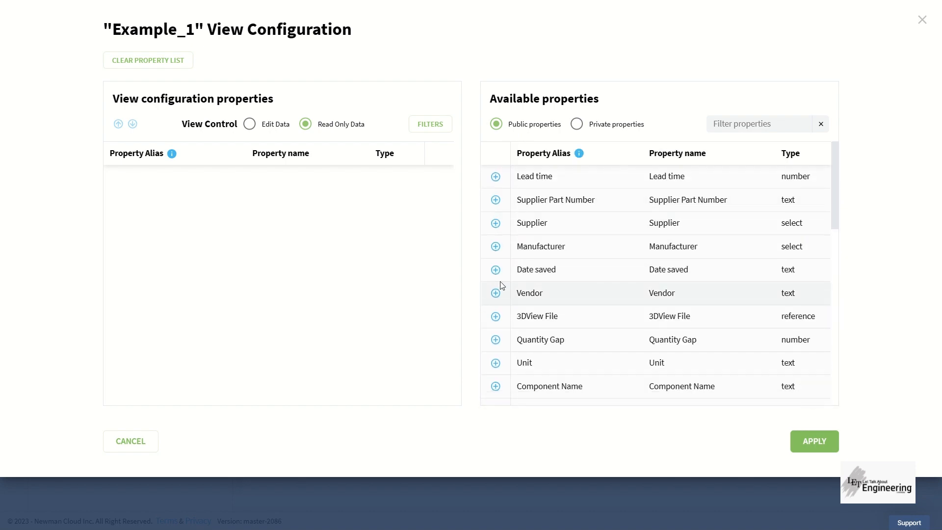
{"action": "scroll", "coordinate": [501, 285], "scroll_direction": "down", "scroll_amount": 10}
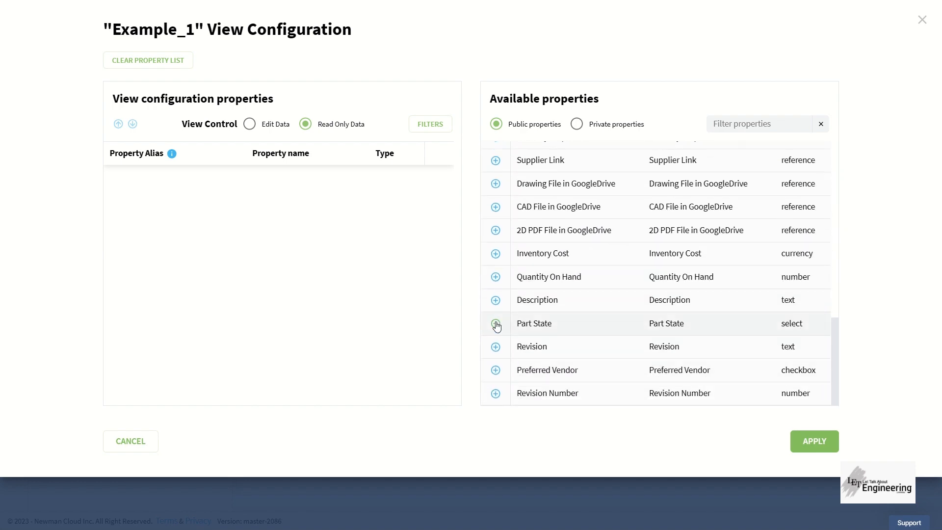
{"action": "scroll", "coordinate": [497, 325], "scroll_direction": "up", "scroll_amount": 10}
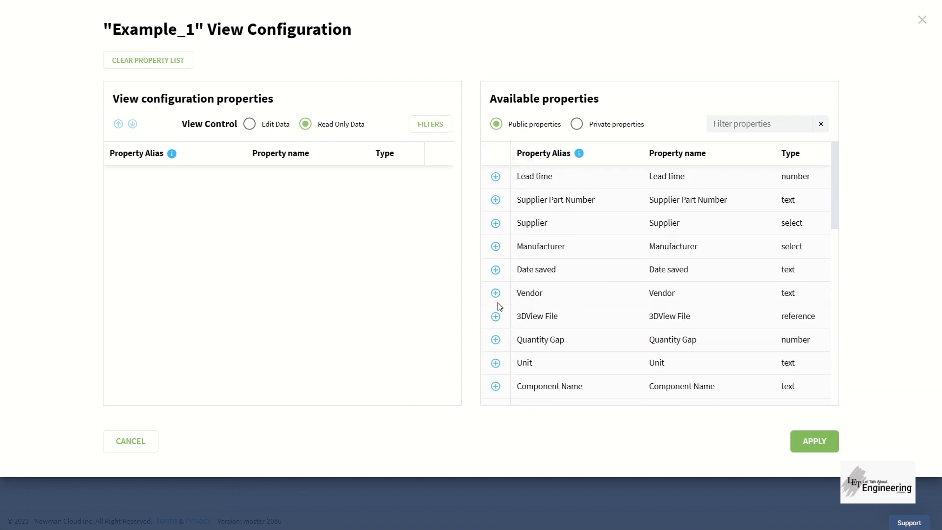
Step: Add the public properties Part Number, Supplier and Supplier Part Number to the Example_1 view
{"action": "scroll", "coordinate": [491, 320], "scroll_direction": "down", "scroll_amount": 3}
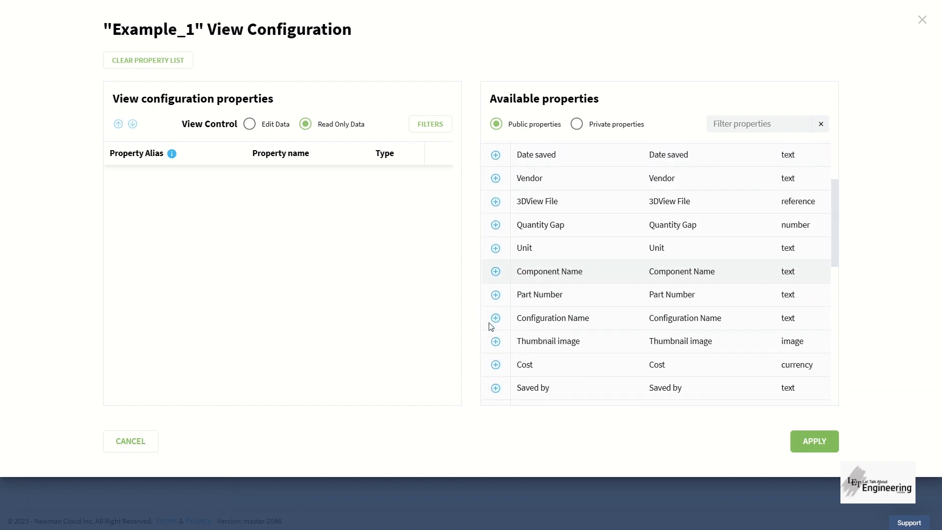
{"action": "left_click", "coordinate": [496, 294]}
{"action": "scroll", "coordinate": [497, 231], "scroll_direction": "up", "scroll_amount": 3}
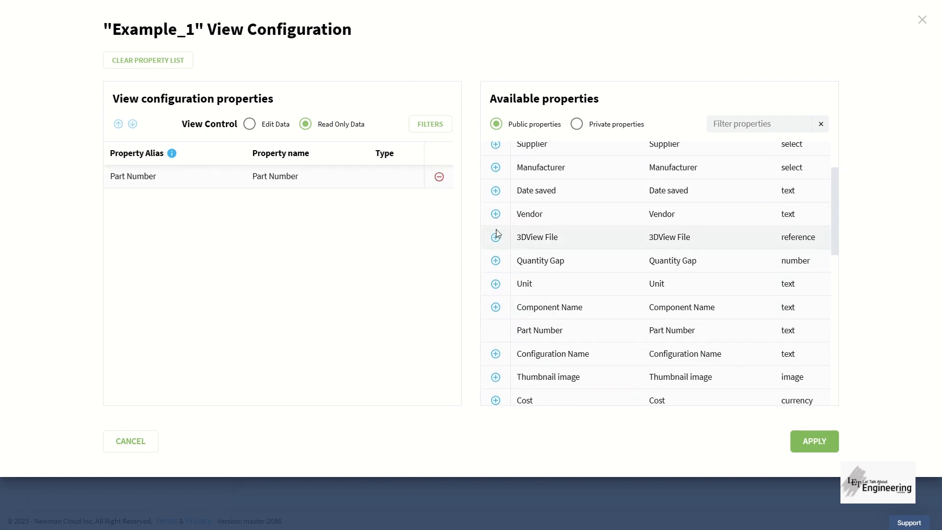
{"action": "left_click", "coordinate": [496, 224]}
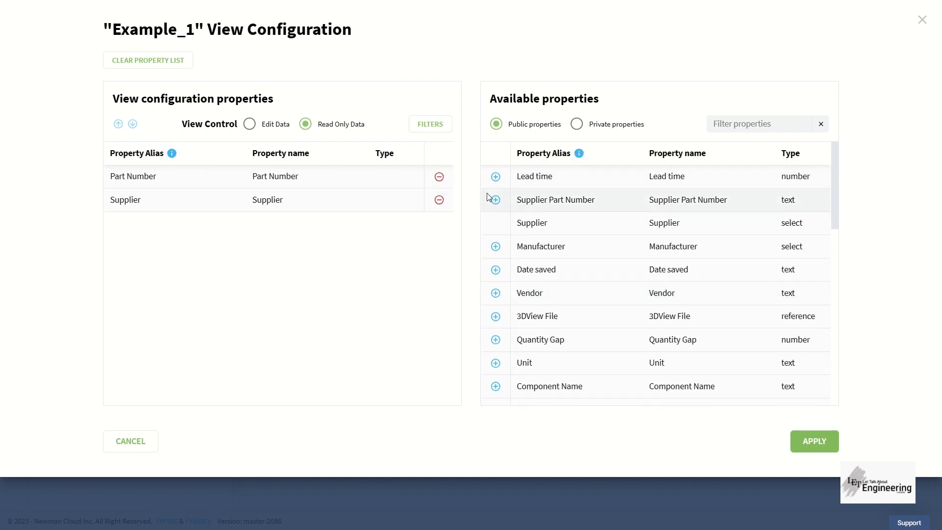
{"action": "left_click", "coordinate": [494, 201]}
Step: Add the Cost, Total Cost and Quantity properties to the Example_1 view
{"action": "scroll", "coordinate": [521, 290], "scroll_direction": "down", "scroll_amount": 3}
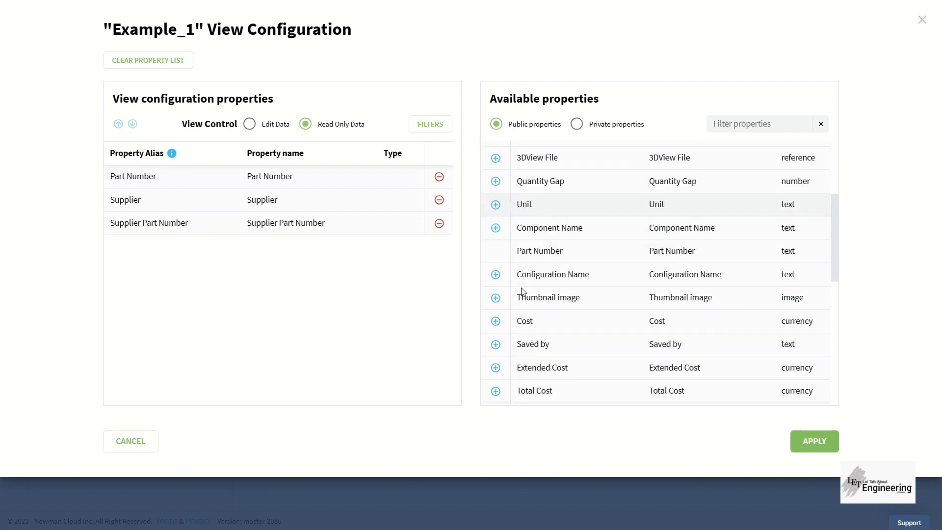
{"action": "scroll", "coordinate": [494, 297], "scroll_direction": "down", "scroll_amount": 1}
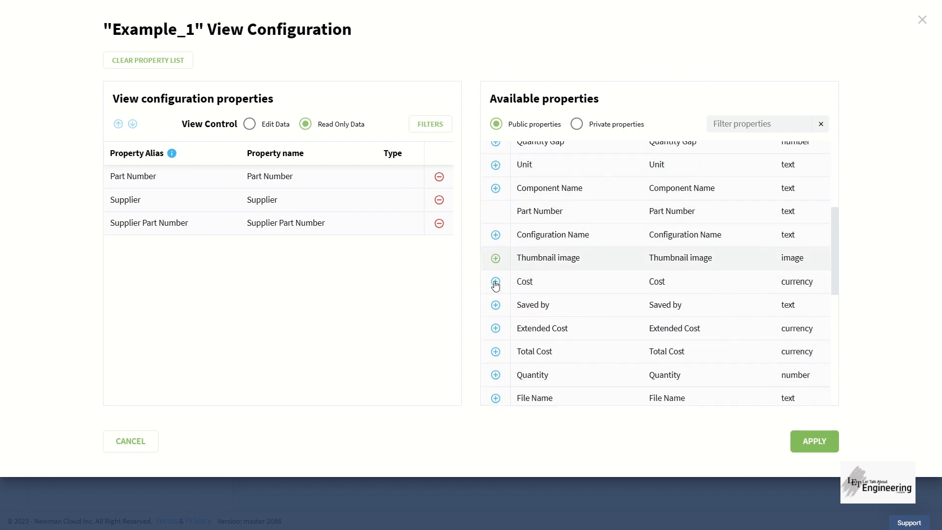
{"action": "left_click", "coordinate": [496, 283]}
{"action": "scroll", "coordinate": [498, 279], "scroll_direction": "down", "scroll_amount": 3}
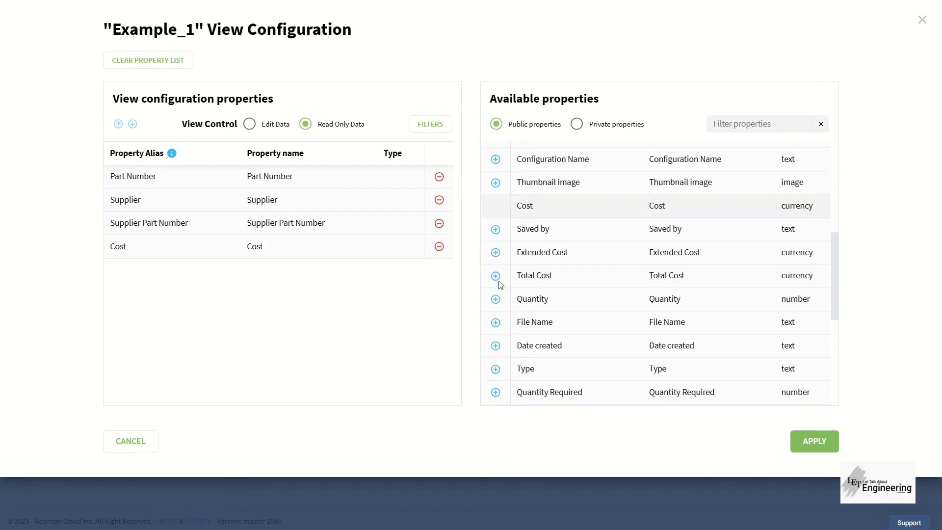
{"action": "left_click", "coordinate": [496, 275]}
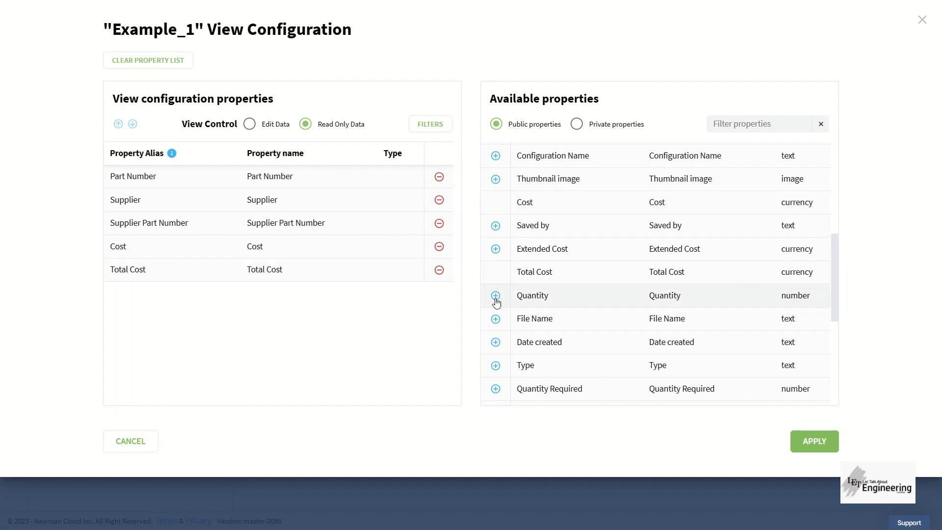
{"action": "left_click", "coordinate": [496, 296]}
Step: Add the Supplier Link, Description, Revision and Part State properties to the Example_1 view
{"action": "scroll", "coordinate": [496, 307], "scroll_direction": "down", "scroll_amount": 3}
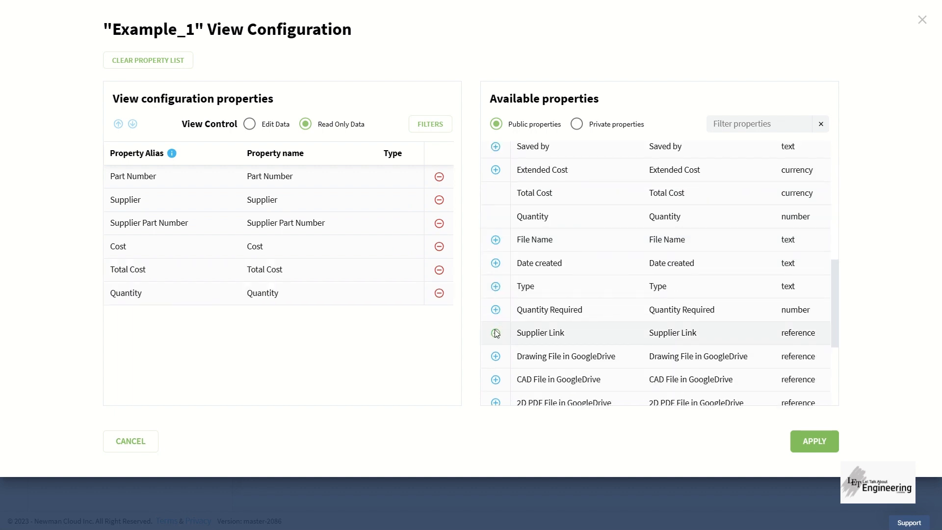
{"action": "left_click", "coordinate": [496, 333]}
{"action": "scroll", "coordinate": [496, 329], "scroll_direction": "down", "scroll_amount": 5}
{"action": "left_click", "coordinate": [496, 355]}
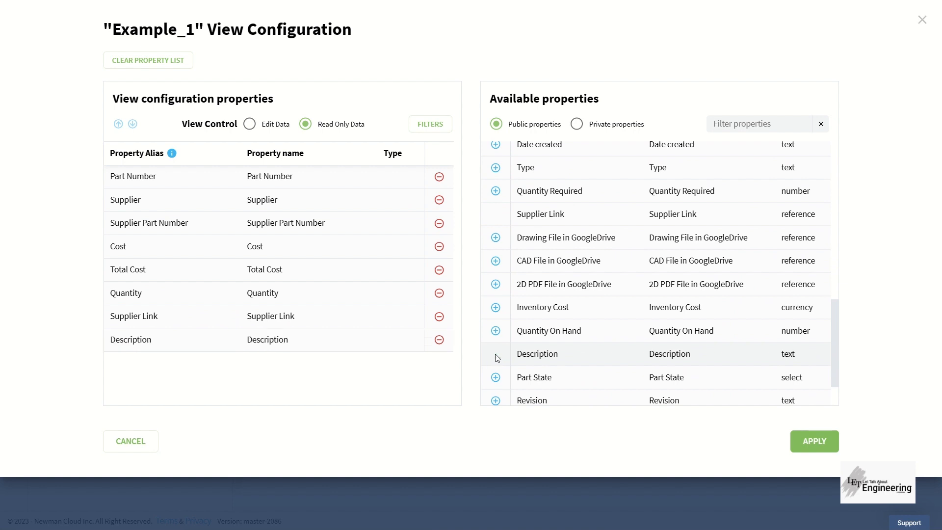
{"action": "scroll", "coordinate": [497, 357], "scroll_direction": "down", "scroll_amount": 2}
{"action": "left_click", "coordinate": [496, 346]}
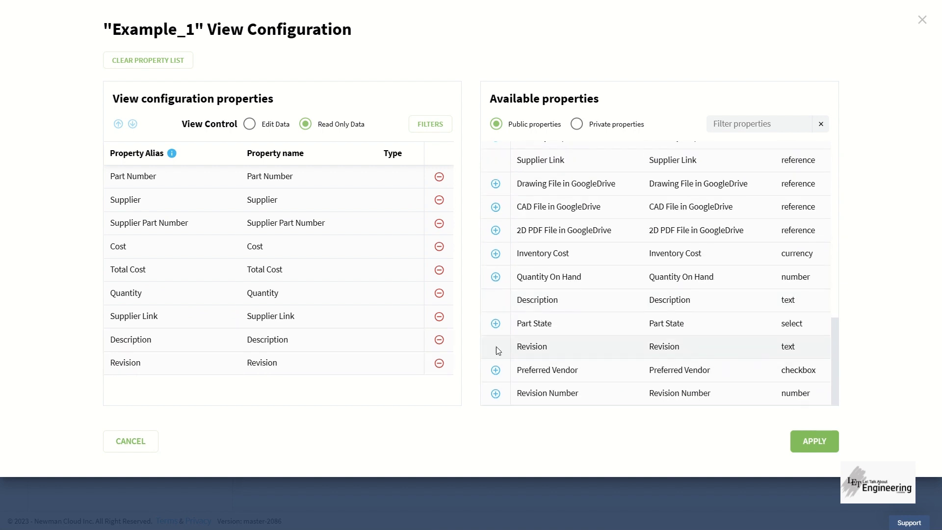
{"action": "left_click", "coordinate": [496, 323]}
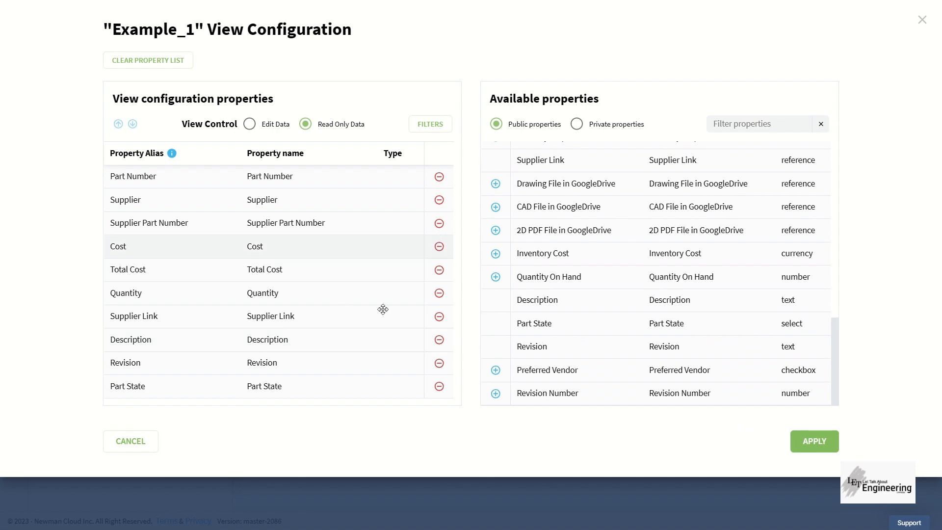
{"action": "left_click_drag", "start_coordinate": [88, 165], "coordinate": [523, 456]}
{"action": "left_click", "coordinate": [478, 425]}
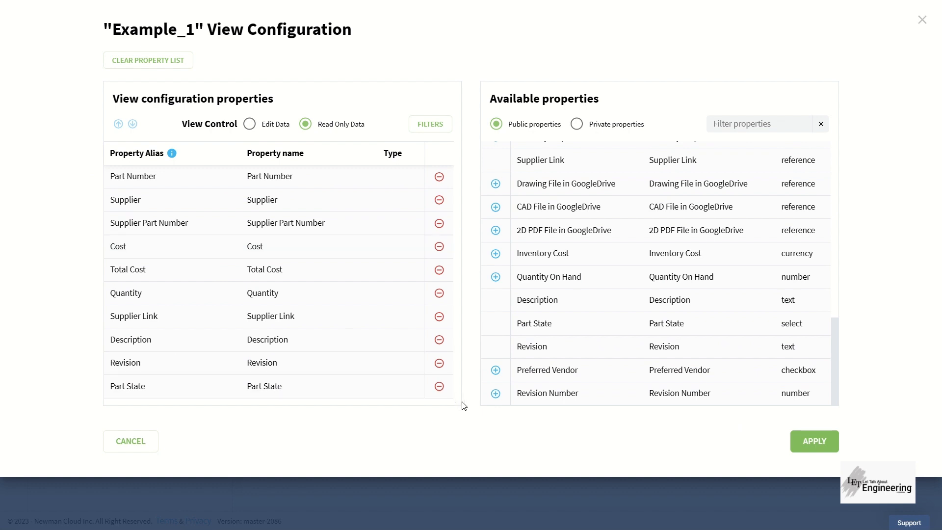
{"action": "left_click_drag", "start_coordinate": [201, 28], "coordinate": [114, 33]}
{"action": "left_click", "coordinate": [1, 150]}
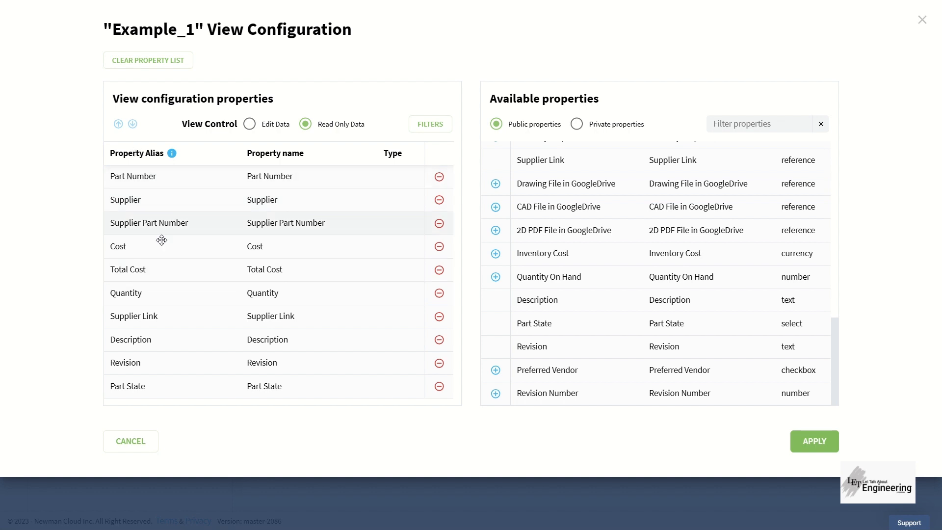
Step: Move the Supplier property in the Example_1 view so that it sits directly below Total Cost
{"action": "left_click", "coordinate": [160, 203]}
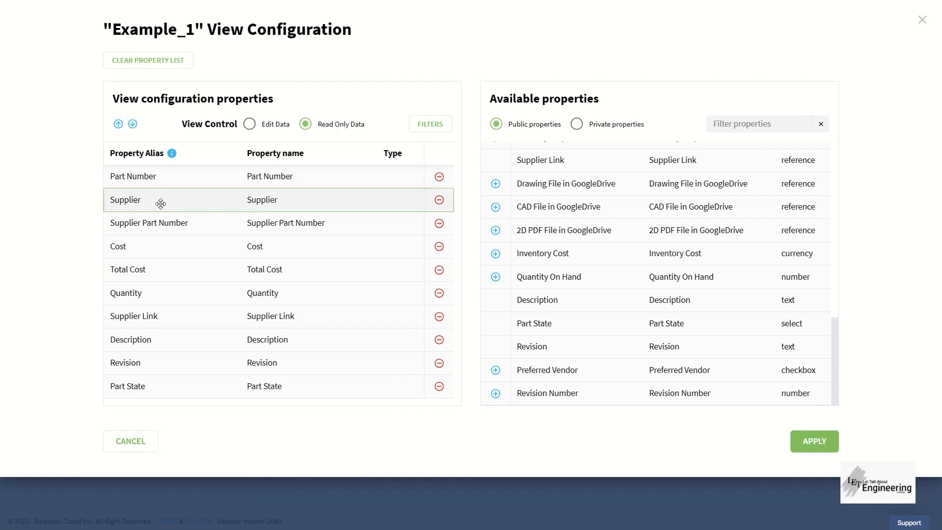
{"action": "left_click", "coordinate": [118, 124]}
{"action": "left_click", "coordinate": [132, 124]}
{"action": "left_click", "coordinate": [133, 124]}
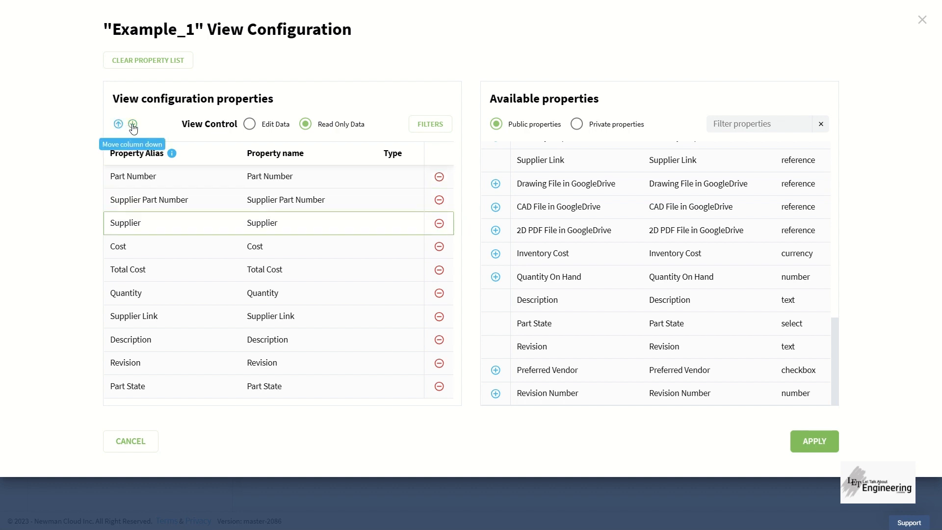
{"action": "left_click", "coordinate": [132, 124]}
{"action": "left_click", "coordinate": [133, 125]}
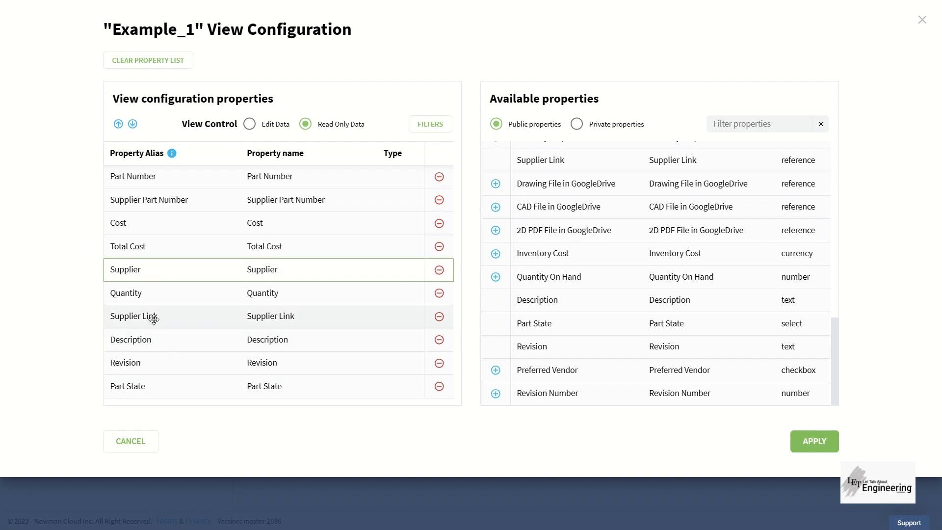
Step: Reorder the view properties to Part Number, Description, Quantity, Cost, Total Cost, Supplier, Supplier Part Number, Supplier Link, Part State, Revision
{"action": "left_click_drag", "start_coordinate": [158, 338], "coordinate": [162, 196]}
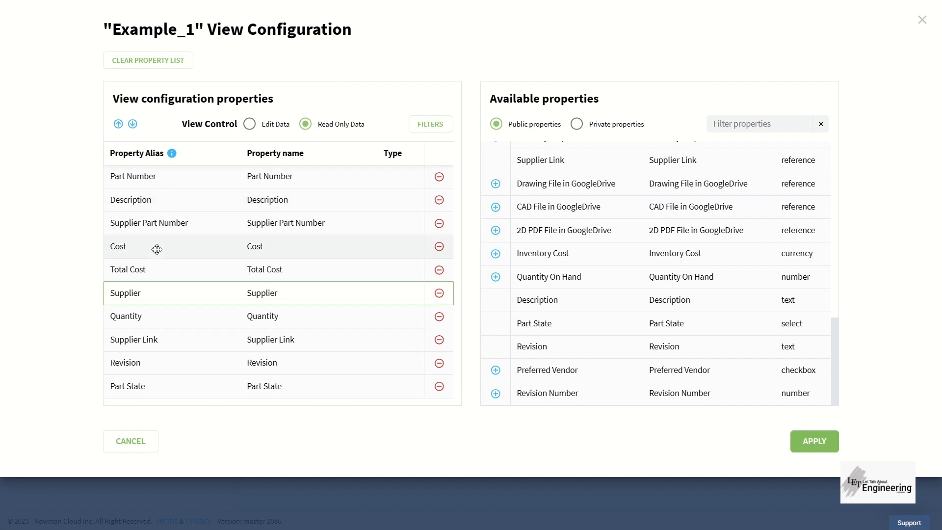
{"action": "left_click_drag", "start_coordinate": [156, 318], "coordinate": [162, 216]}
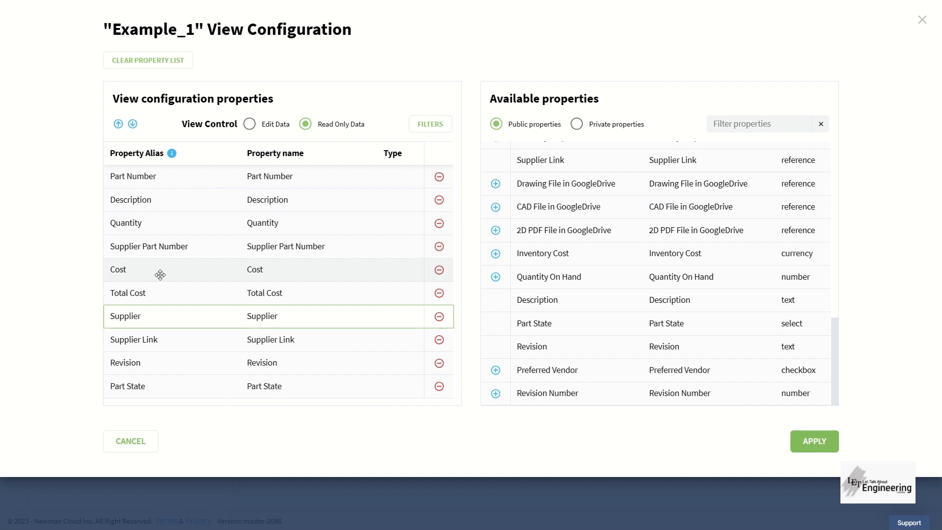
{"action": "left_click_drag", "start_coordinate": [160, 275], "coordinate": [160, 244]}
{"action": "left_click_drag", "start_coordinate": [158, 293], "coordinate": [158, 261]}
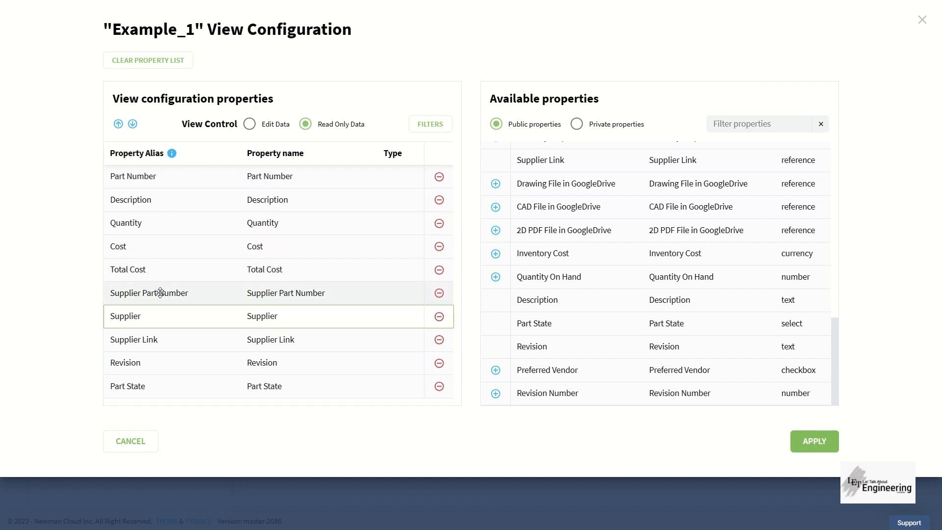
{"action": "left_click_drag", "start_coordinate": [160, 293], "coordinate": [156, 340]}
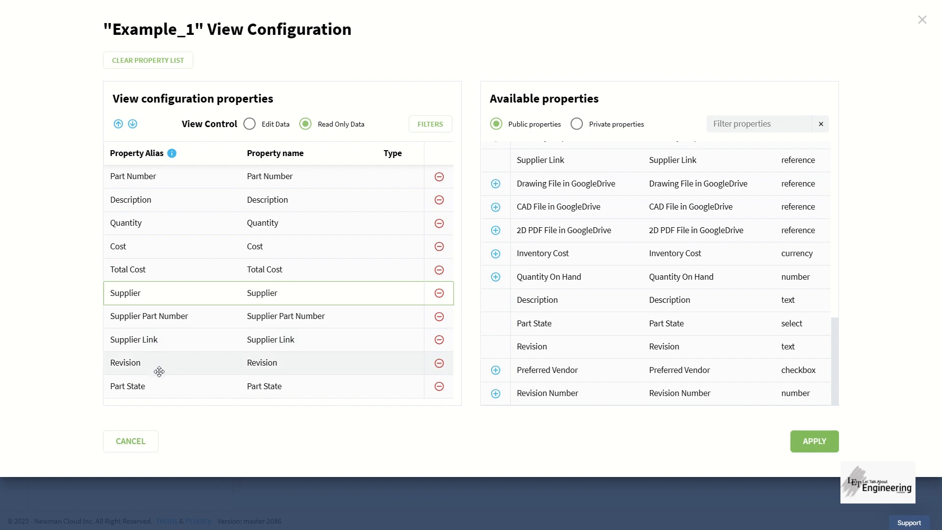
{"action": "left_click_drag", "start_coordinate": [159, 372], "coordinate": [177, 397]}
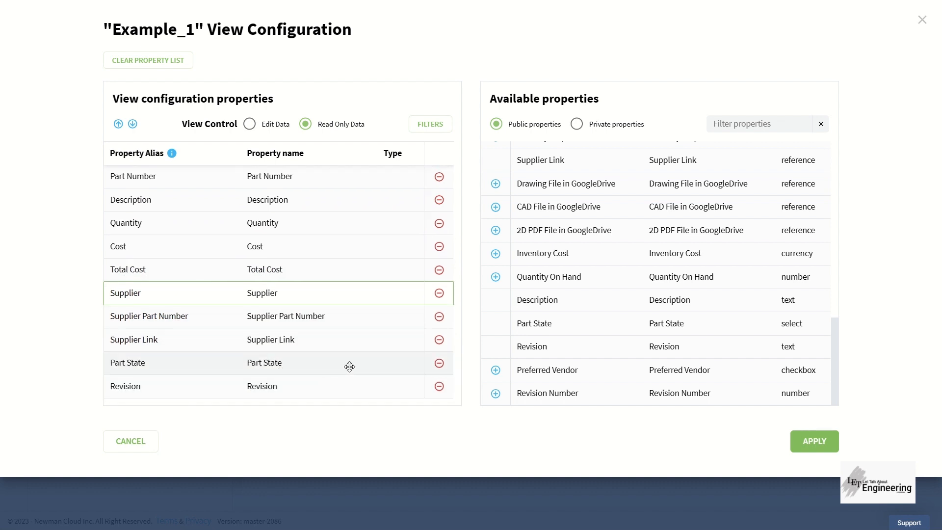
Step: Remove Part State from the Example_1 view properties and apply the view configuration
{"action": "left_click", "coordinate": [439, 364]}
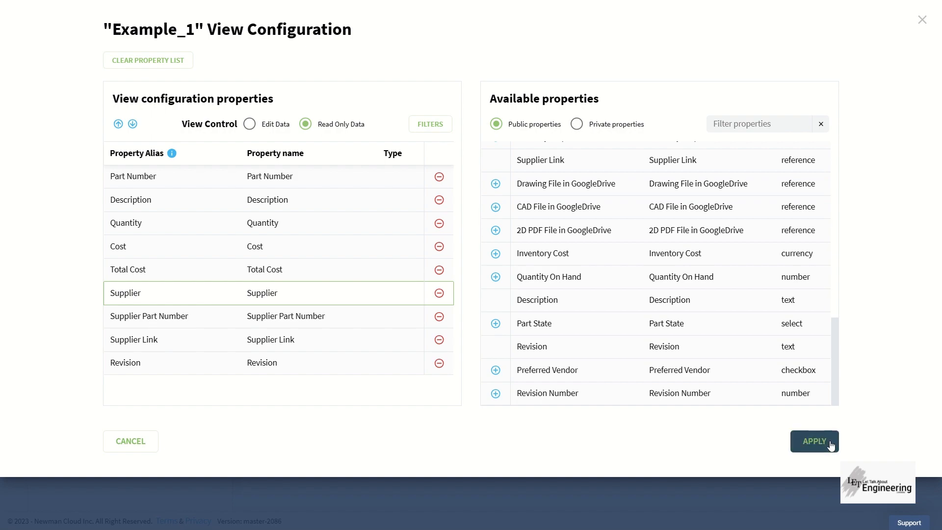
{"action": "left_click", "coordinate": [814, 441]}
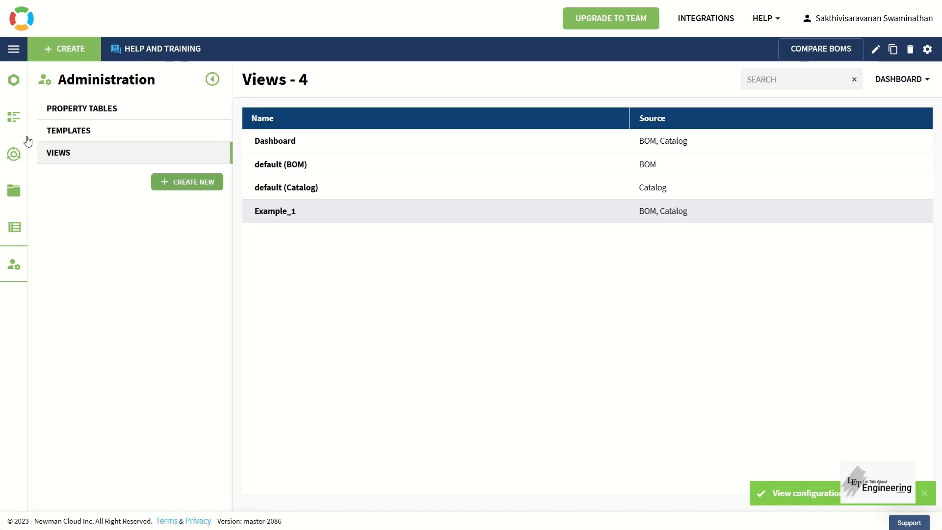
Step: Open the DEMO-Wireless Router-D3 BOM from the top level BOMs and apply the Example_1 view to it
{"action": "left_click", "coordinate": [17, 94]}
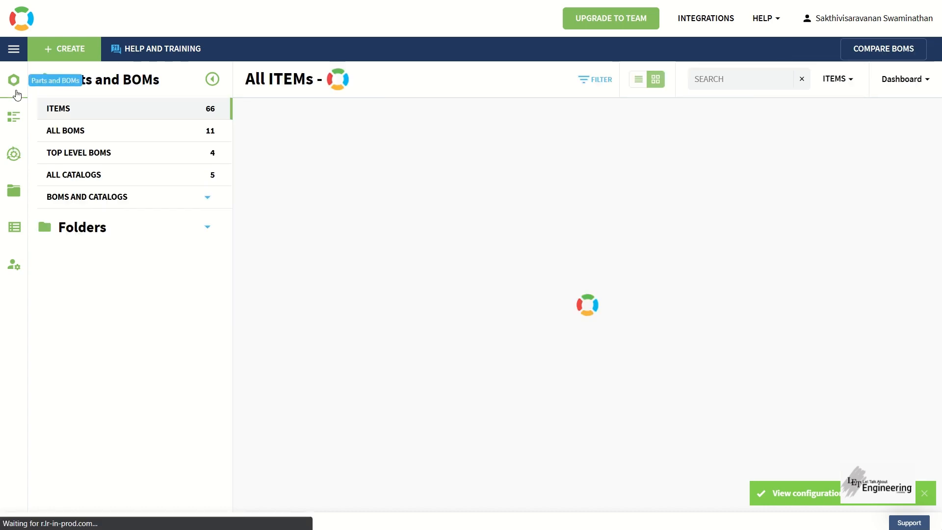
{"action": "left_click", "coordinate": [147, 149]}
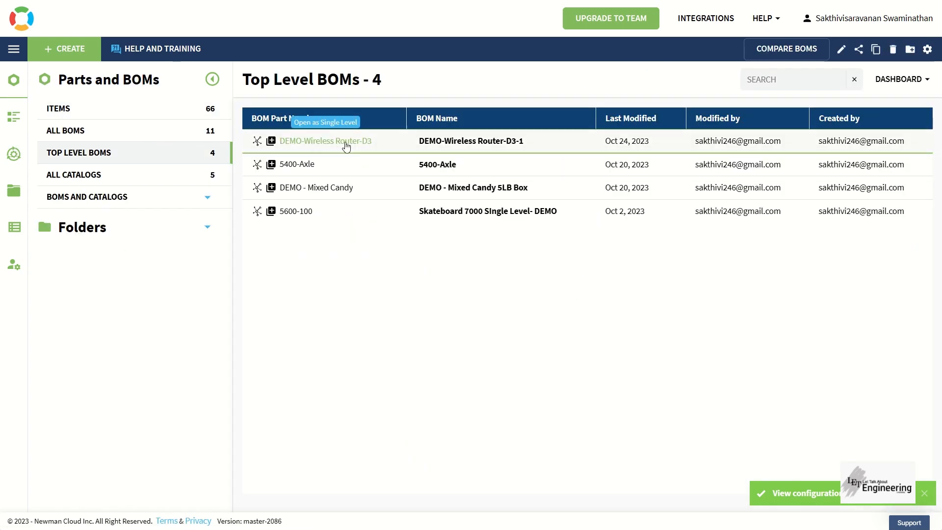
{"action": "left_click", "coordinate": [346, 146]}
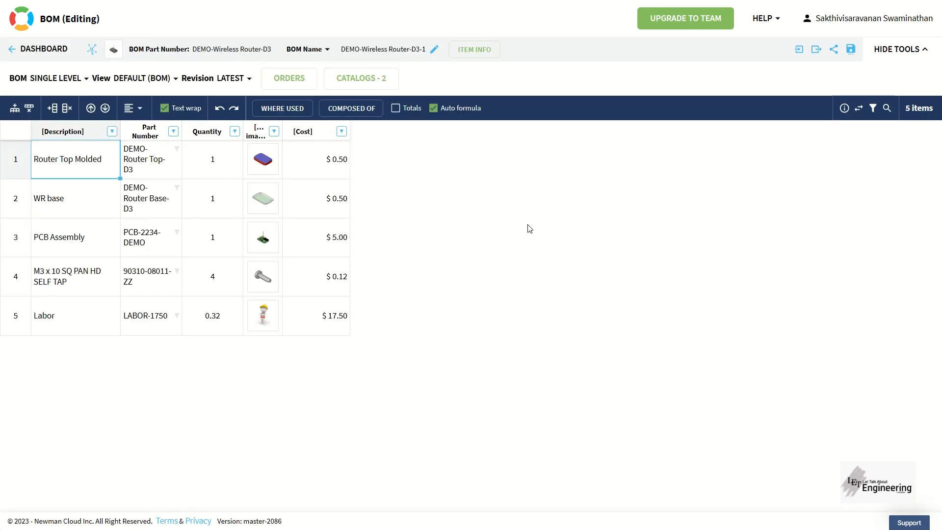
{"action": "left_click", "coordinate": [127, 81]}
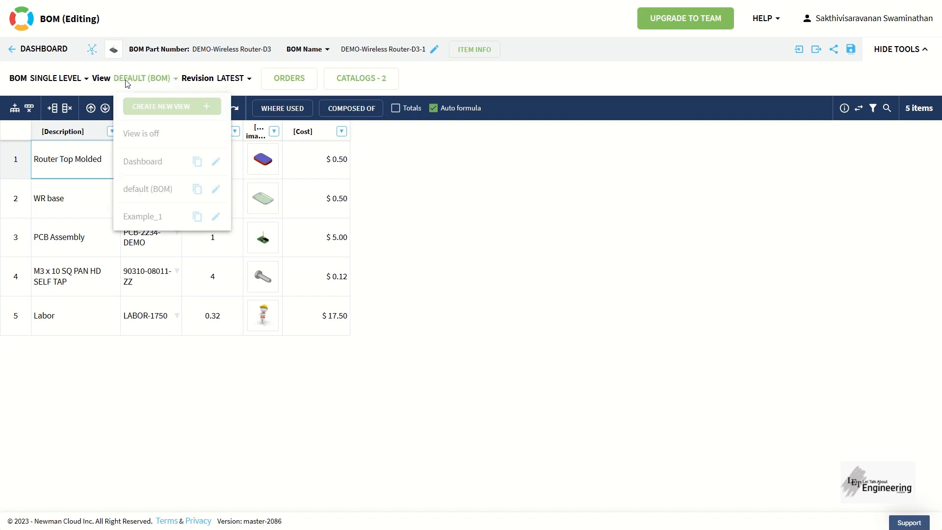
{"action": "left_click", "coordinate": [159, 216]}
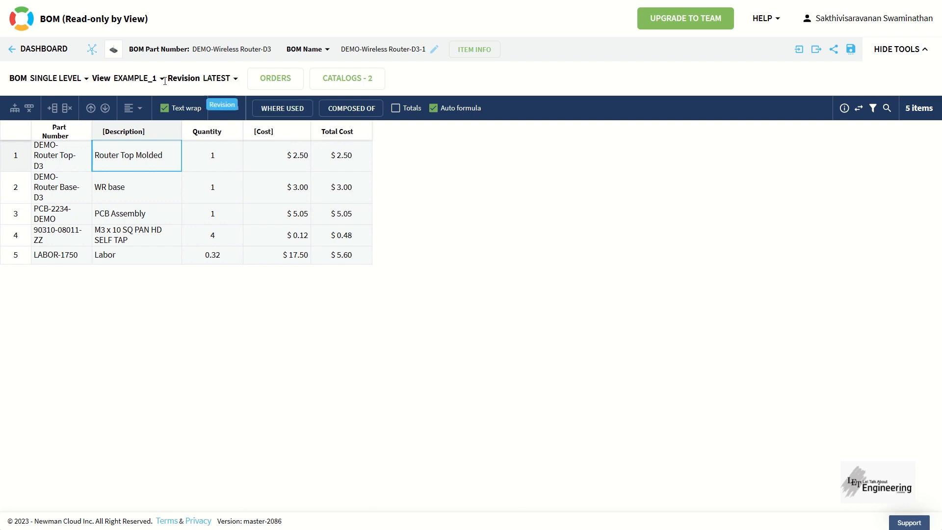
Step: Turn the view off to examine all of the BOM's columns, and switch back to the Example_1 view
{"action": "left_click", "coordinate": [137, 78]}
{"action": "left_click", "coordinate": [154, 135]}
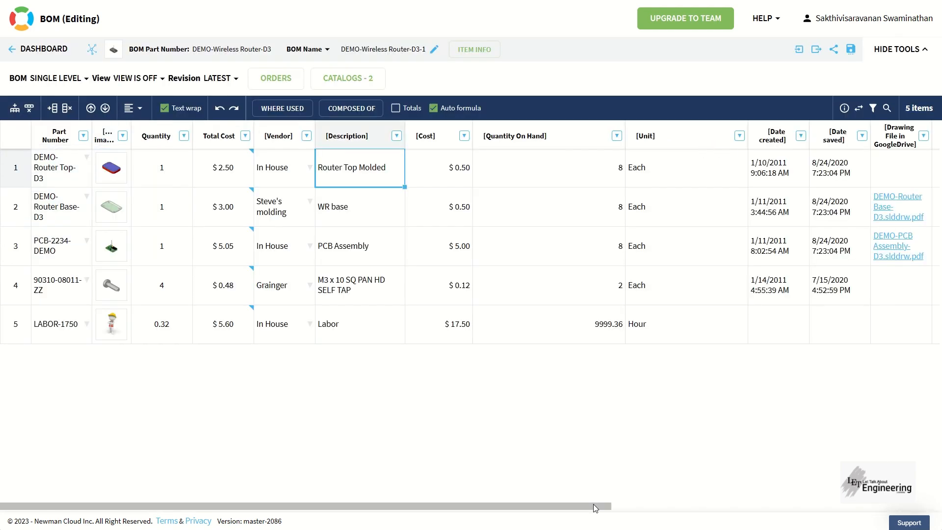
{"action": "left_click_drag", "start_coordinate": [608, 506], "coordinate": [813, 506]}
{"action": "left_click_drag", "start_coordinate": [877, 517], "coordinate": [940, 511]}
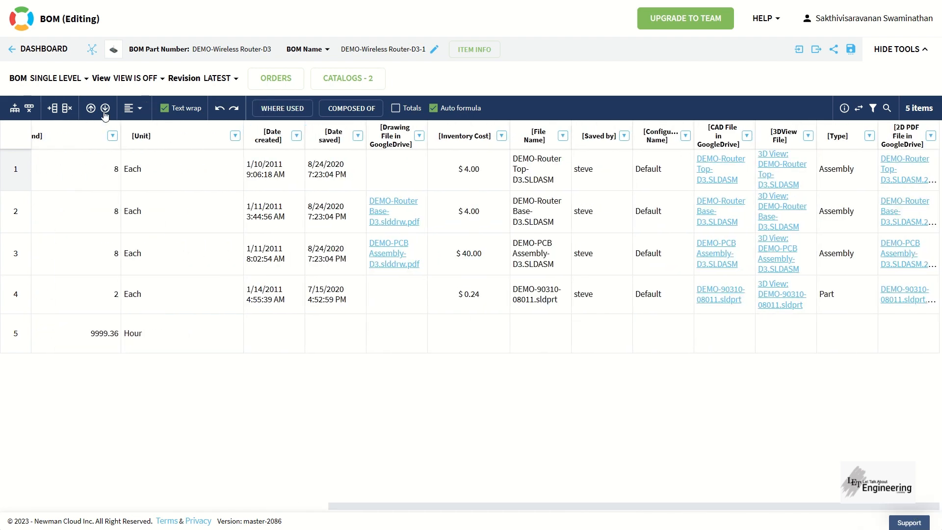
{"action": "left_click", "coordinate": [143, 83]}
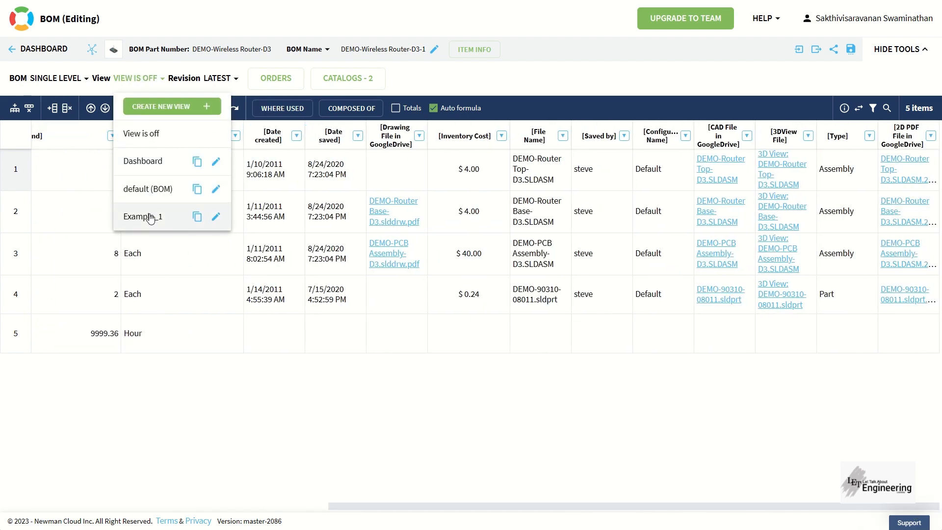
{"action": "left_click", "coordinate": [153, 217]}
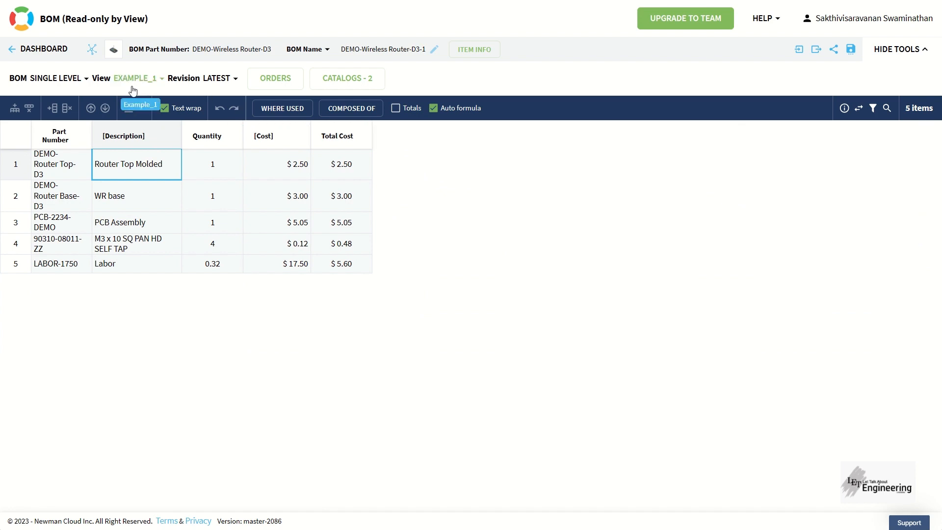
Step: Reopen the DEMO-Wireless Router-D3 BOM from the dashboard and create a new view named Example_2 from within it
{"action": "left_click", "coordinate": [60, 54]}
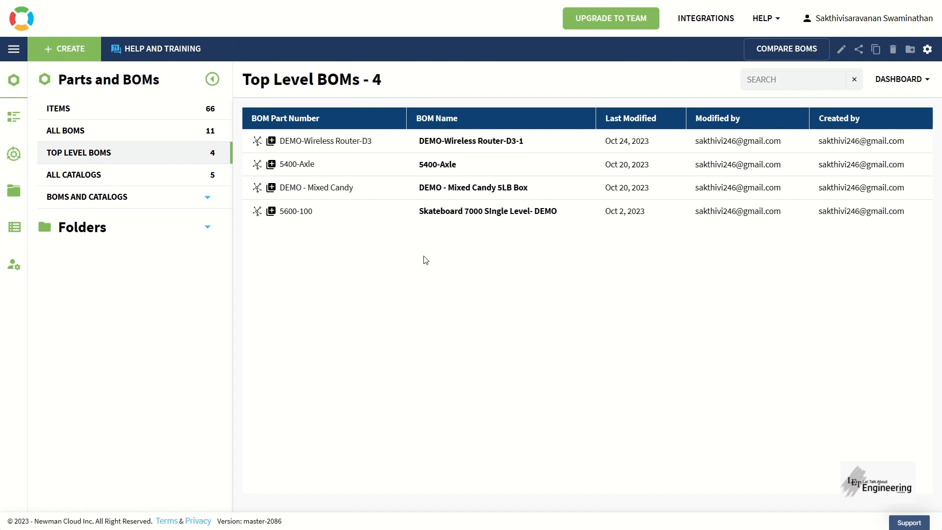
{"action": "left_click", "coordinate": [352, 144]}
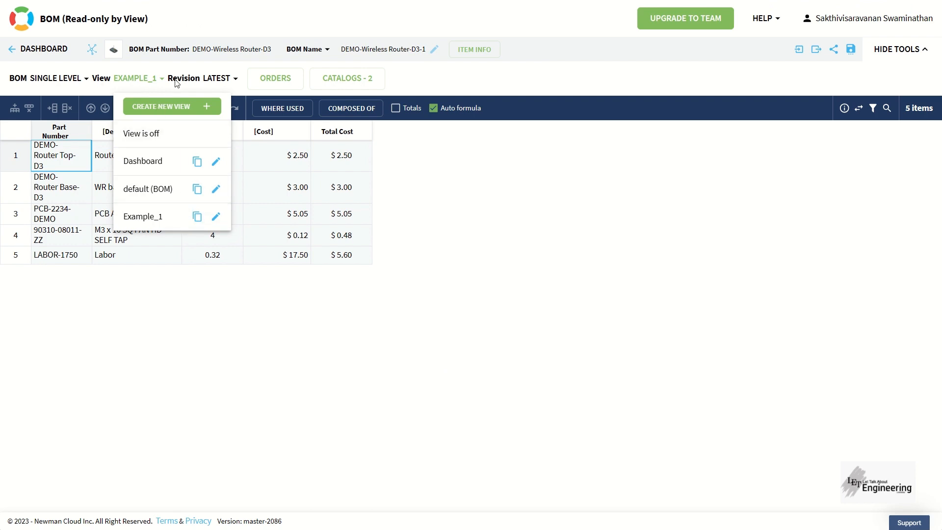
{"action": "left_click", "coordinate": [180, 109]}
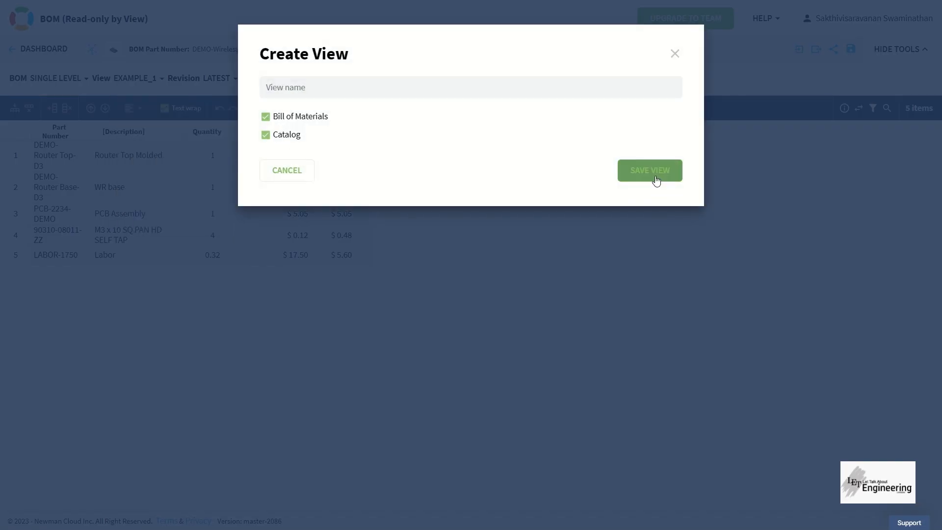
{"action": "left_click", "coordinate": [554, 95]}
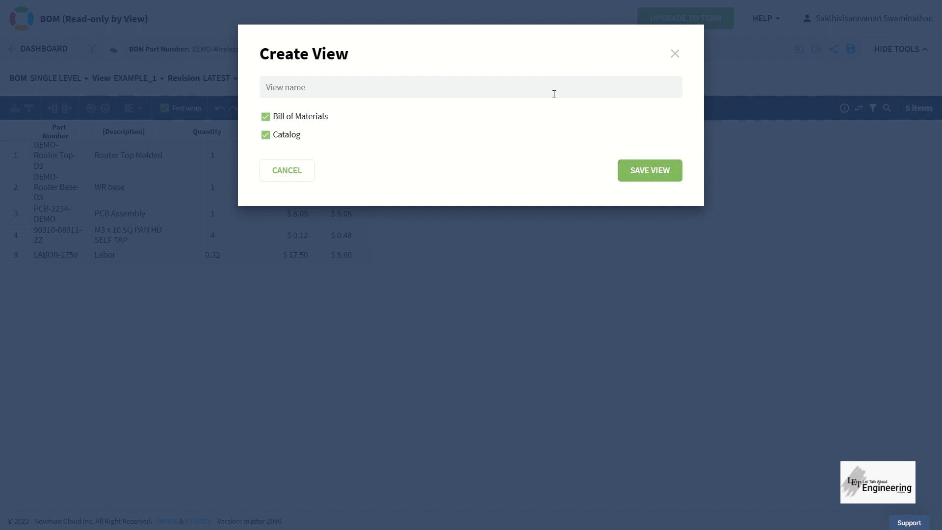
{"action": "type", "text": "Examo"}
{"action": "key", "text": "BackSpace"}
{"action": "type", "text": "ple_2"}
{"action": "key", "text": "Return"}
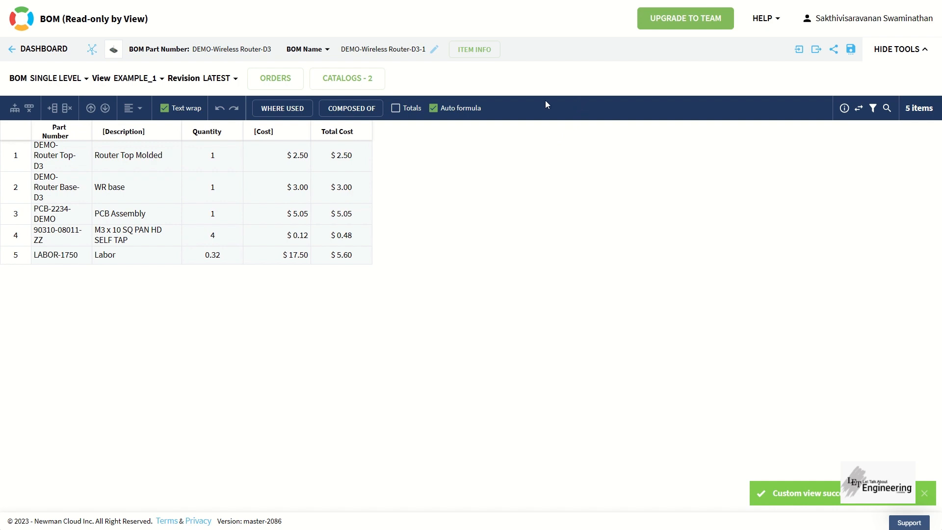
Step: Fill the Example_2 view configuration with the properties from the BOM and set its view control to Read Only Data
{"action": "left_click", "coordinate": [135, 80]}
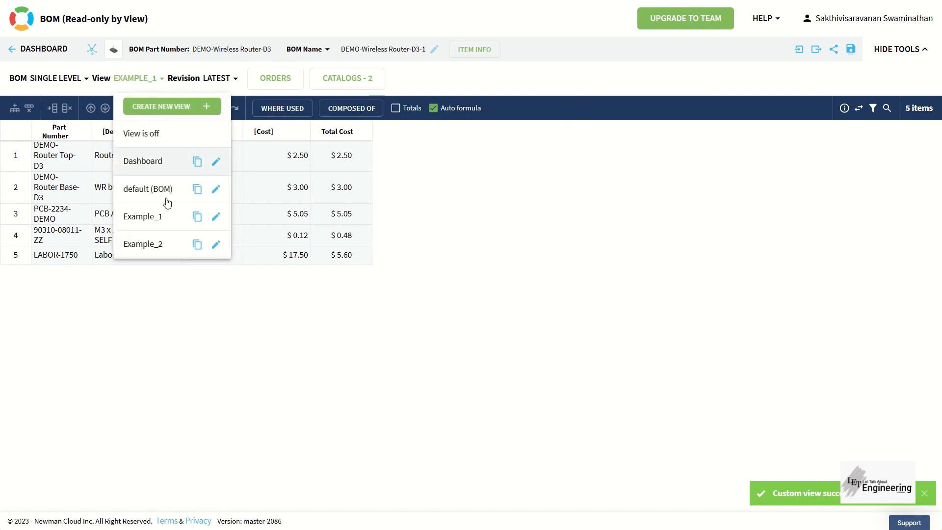
{"action": "left_click", "coordinate": [216, 245]}
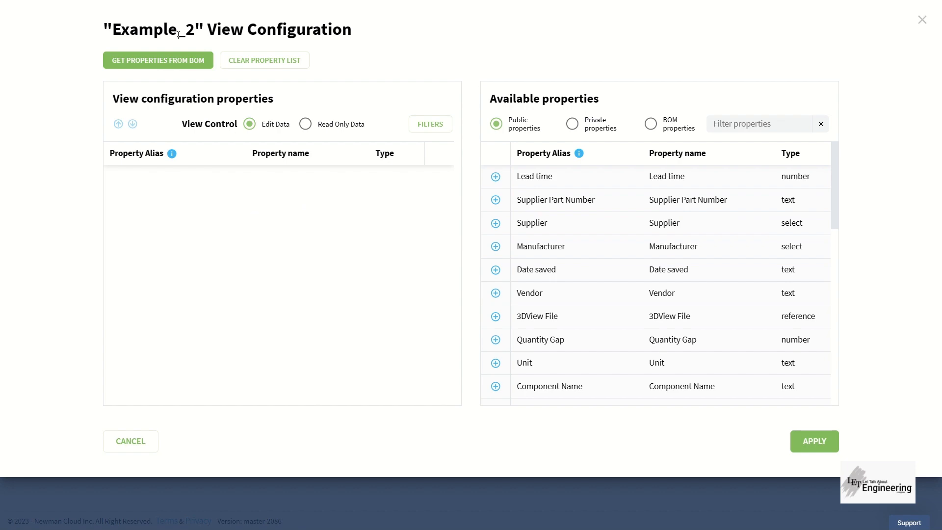
{"action": "left_click", "coordinate": [171, 62]}
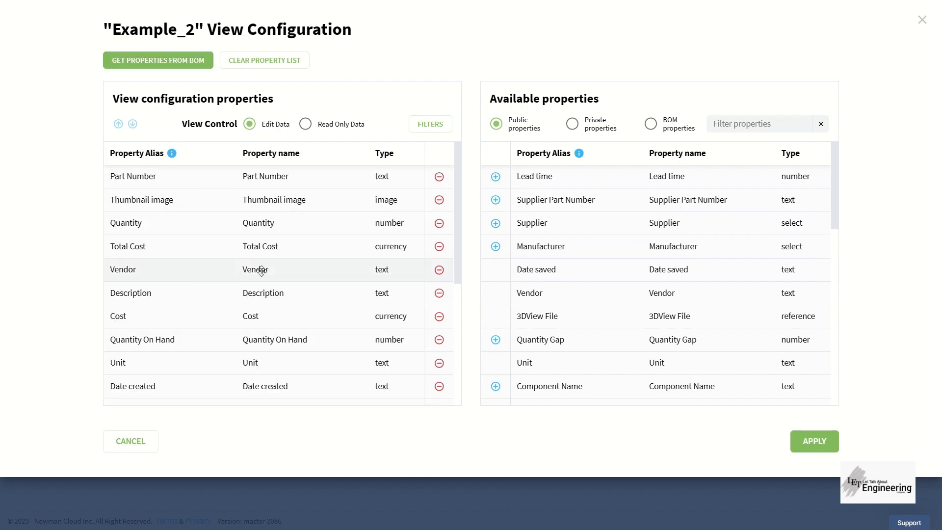
{"action": "scroll", "coordinate": [260, 270], "scroll_direction": "down", "scroll_amount": 5}
{"action": "scroll", "coordinate": [262, 272], "scroll_direction": "up", "scroll_amount": 4}
{"action": "scroll", "coordinate": [262, 272], "scroll_direction": "up", "scroll_amount": 2}
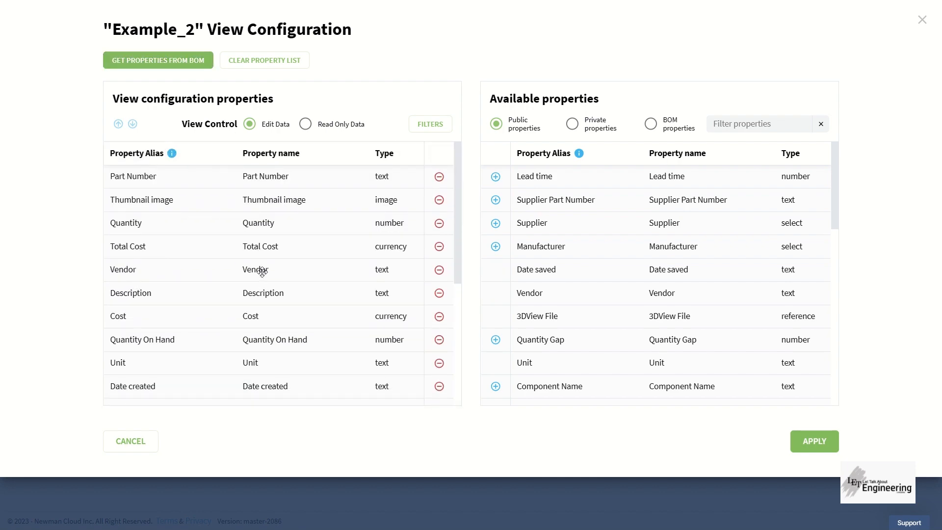
{"action": "scroll", "coordinate": [282, 265], "scroll_direction": "down", "scroll_amount": 5}
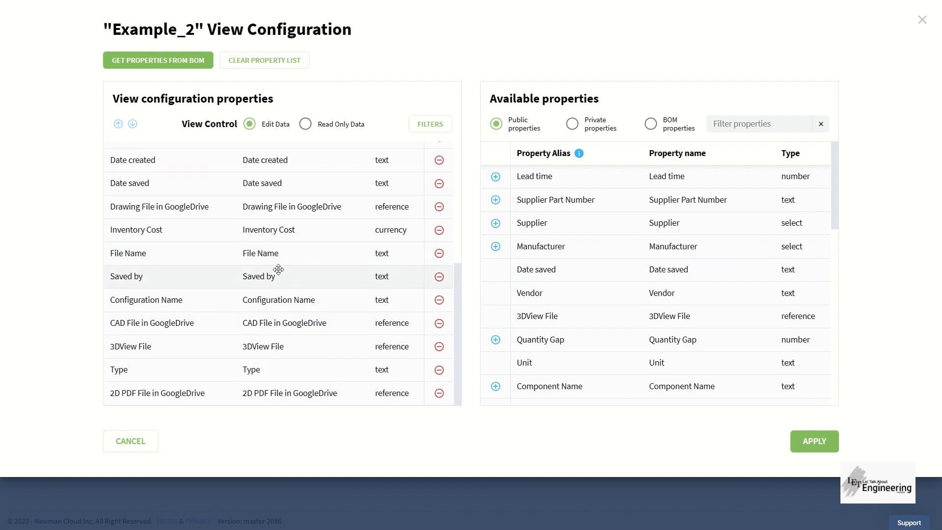
{"action": "left_click", "coordinate": [320, 129]}
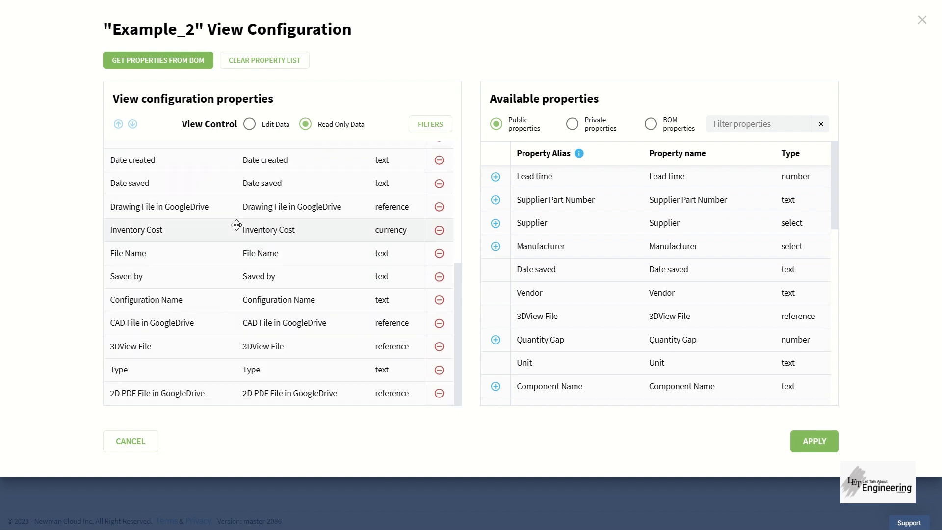
Step: Remove Thumbnail image, 3DView File, and the Drawing, CAD and 2D PDF File in GoogleDrive properties from Example_2, and apply the configuration
{"action": "scroll", "coordinate": [238, 225], "scroll_direction": "up", "scroll_amount": 5}
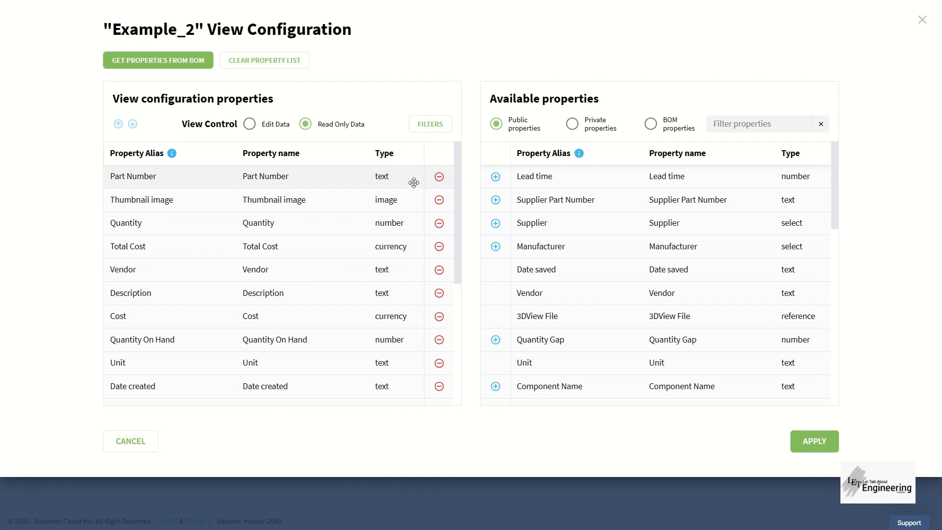
{"action": "left_click", "coordinate": [440, 200]}
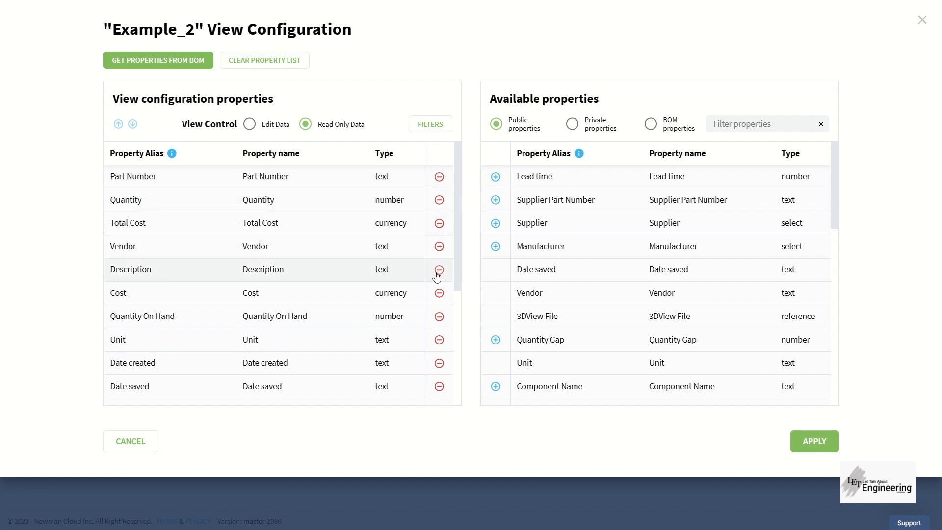
{"action": "scroll", "coordinate": [439, 271], "scroll_direction": "down", "scroll_amount": 3}
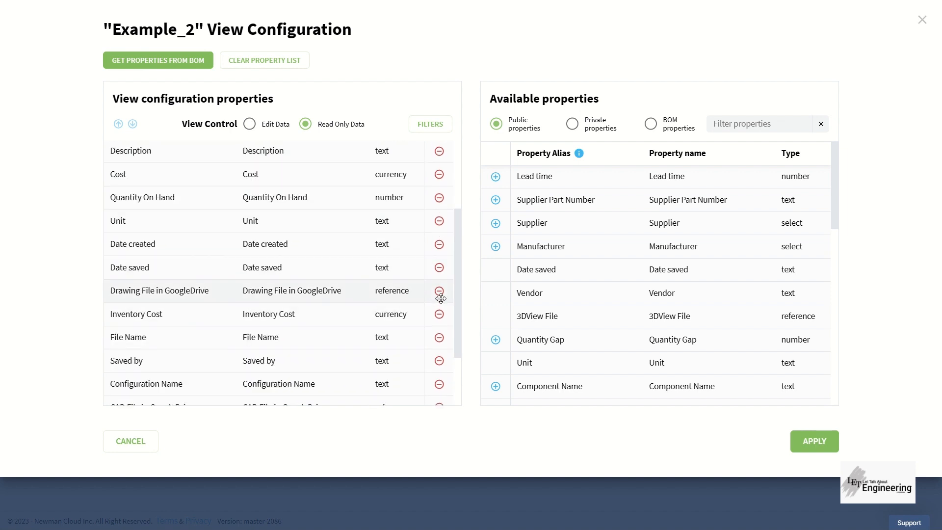
{"action": "left_click", "coordinate": [439, 291]}
{"action": "scroll", "coordinate": [438, 381], "scroll_direction": "down", "scroll_amount": 2}
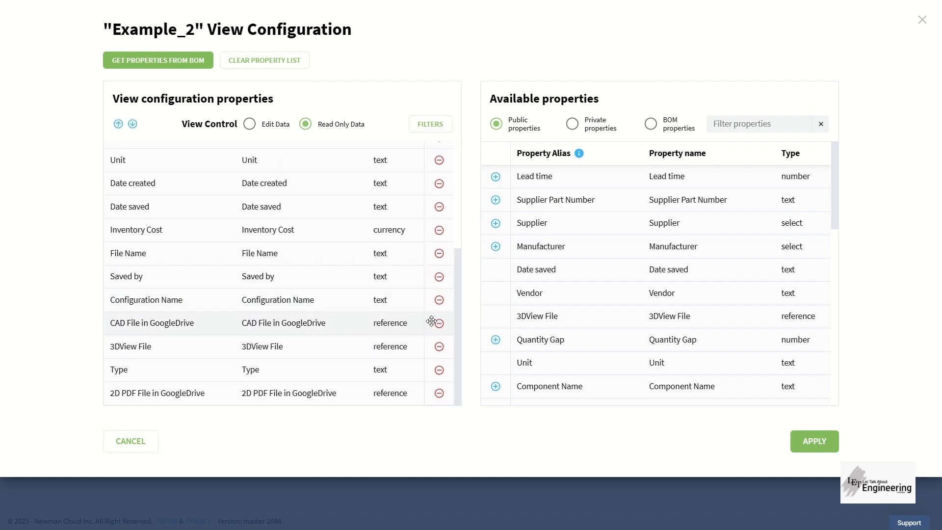
{"action": "left_click", "coordinate": [439, 382]}
{"action": "left_click", "coordinate": [439, 347]}
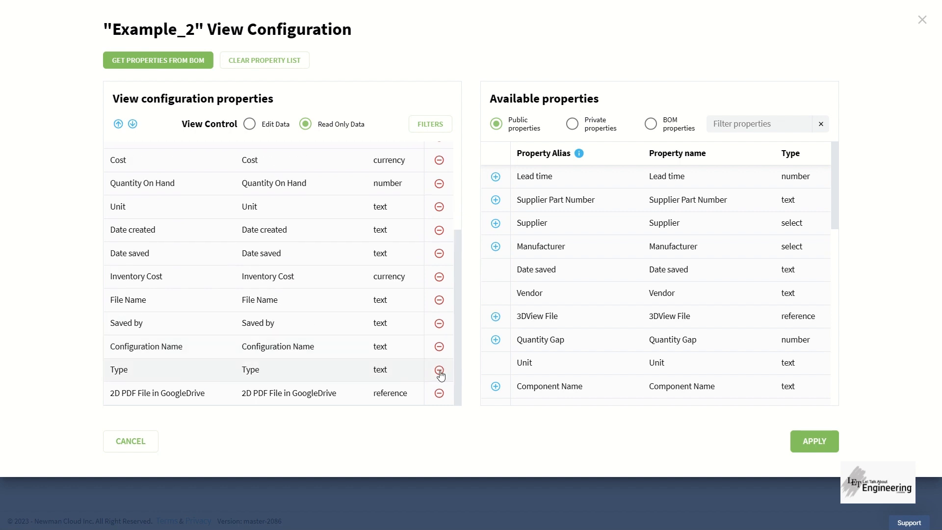
{"action": "left_click", "coordinate": [439, 392]}
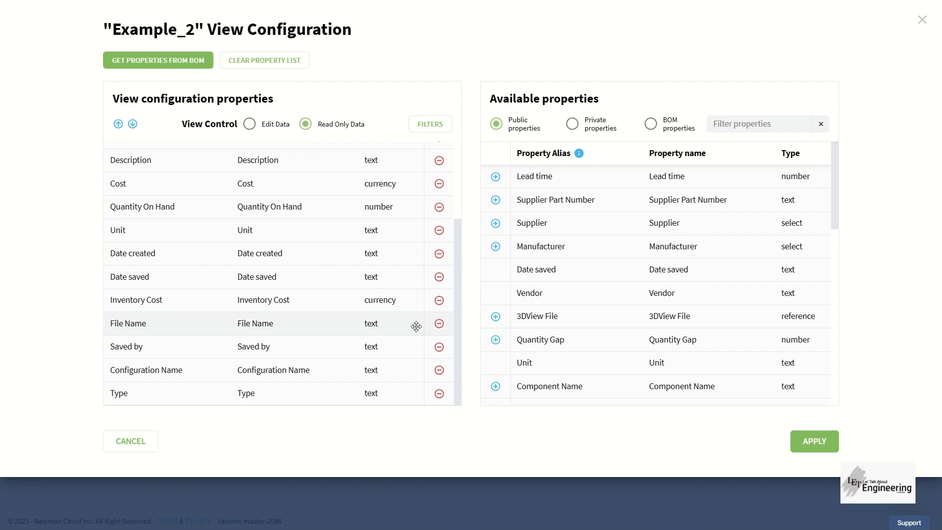
{"action": "scroll", "coordinate": [416, 326], "scroll_direction": "up", "scroll_amount": 2}
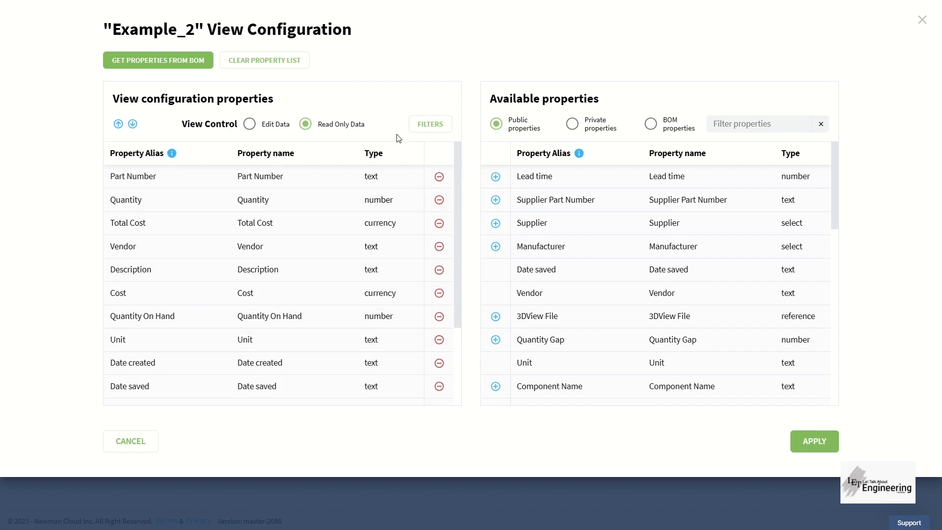
{"action": "left_click", "coordinate": [826, 443]}
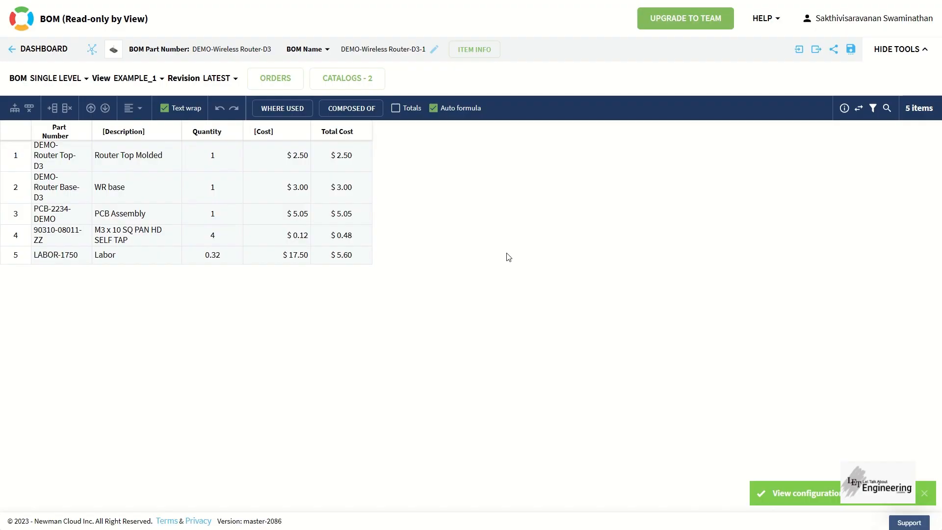
Step: Switch the BOM to the Example_2 view and examine its columns across the full width of the table
{"action": "left_click", "coordinate": [158, 79]}
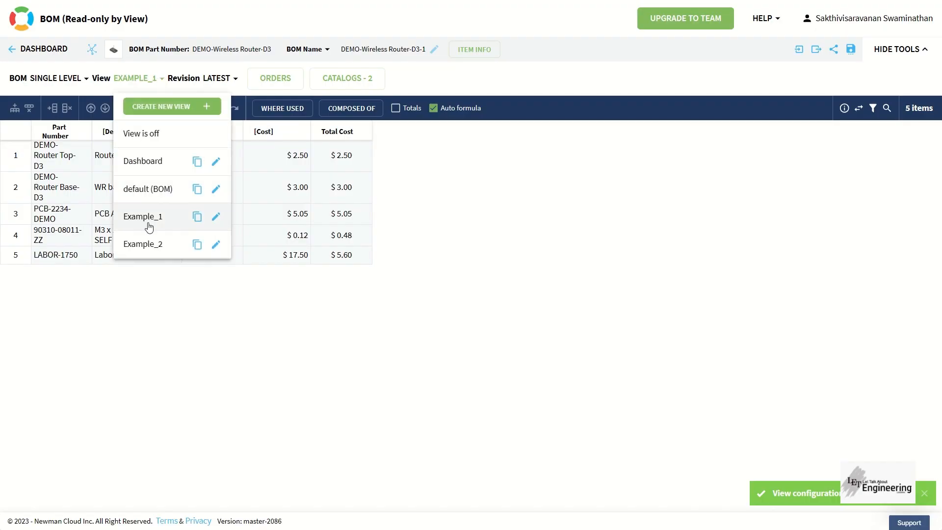
{"action": "left_click", "coordinate": [148, 244]}
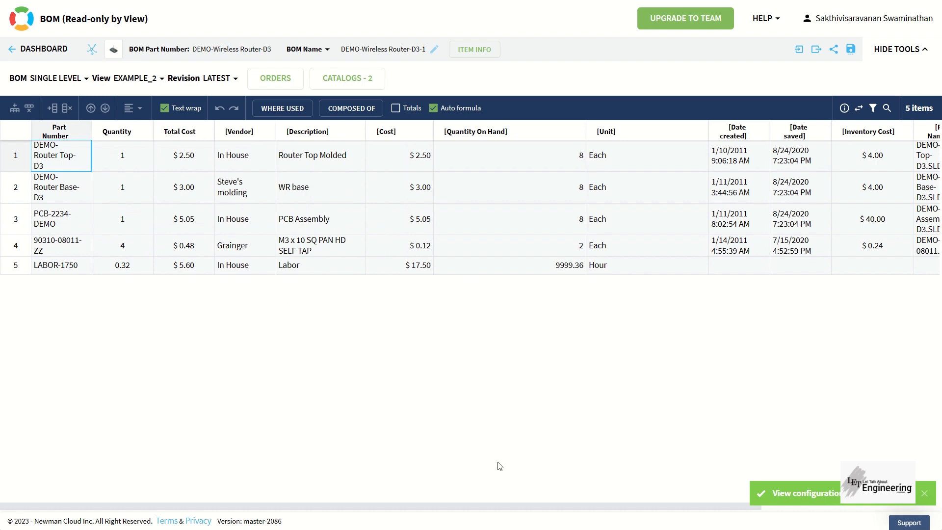
{"action": "left_click_drag", "start_coordinate": [500, 507], "coordinate": [927, 508]}
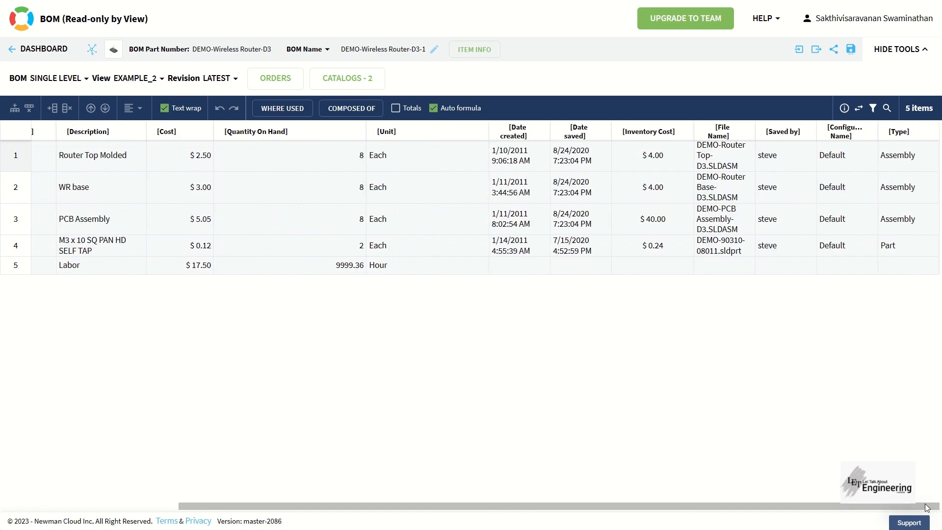
{"action": "left_click_drag", "start_coordinate": [700, 505], "coordinate": [522, 508]}
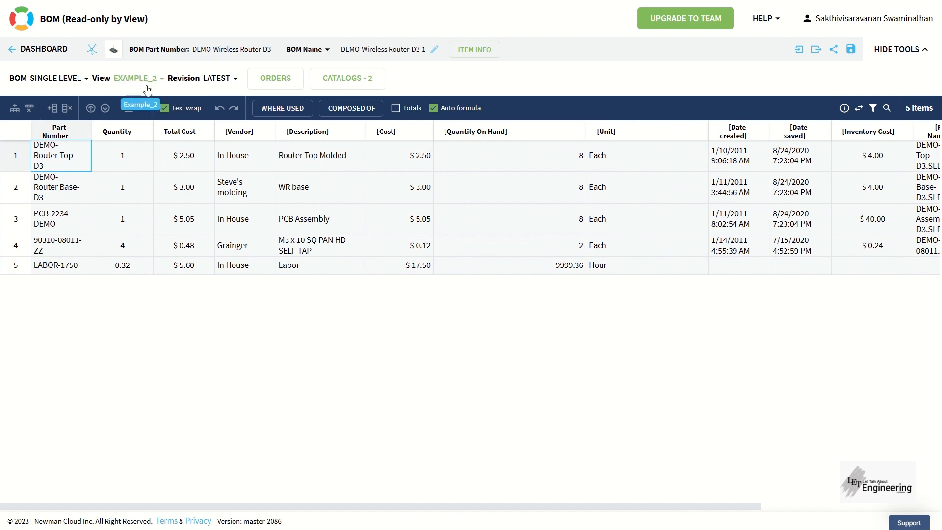
{"action": "left_click", "coordinate": [832, 509]}
{"action": "left_click_drag", "start_coordinate": [833, 508], "coordinate": [617, 503]}
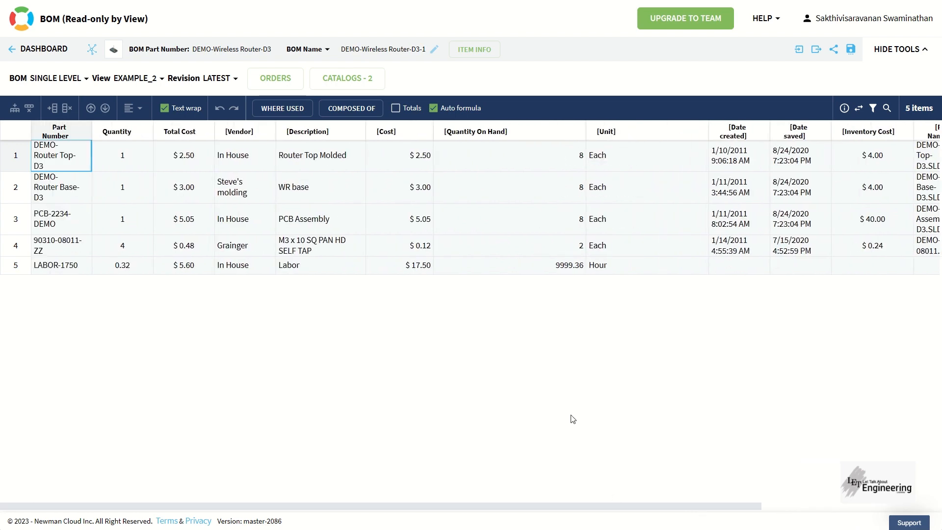
{"action": "mouse_move", "coordinate": [508, 4]}
{"action": "left_click", "coordinate": [427, 23]}
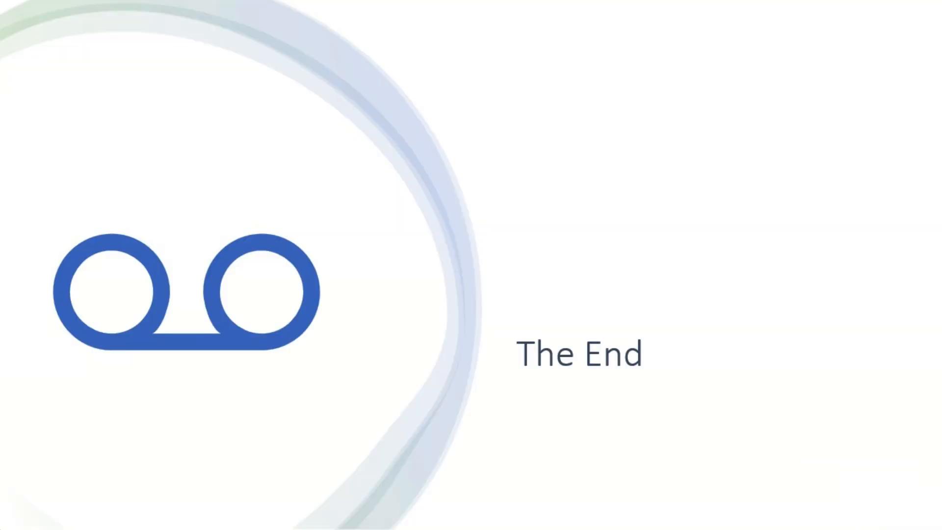